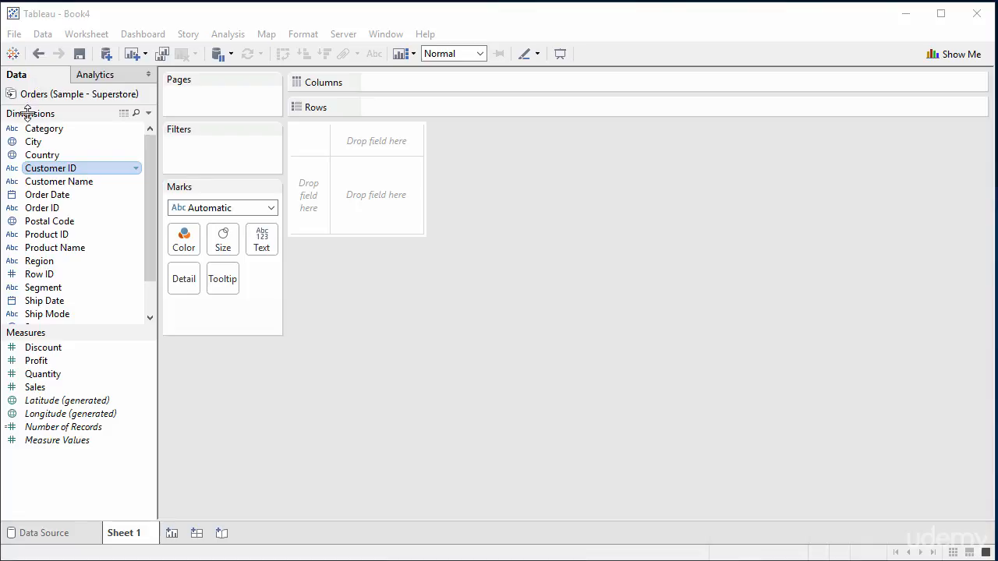
{"action": "key", "text": "ctrl"}
{"action": "key", "text": "ctrl"}
{"action": "key", "text": "ctrl+1"}
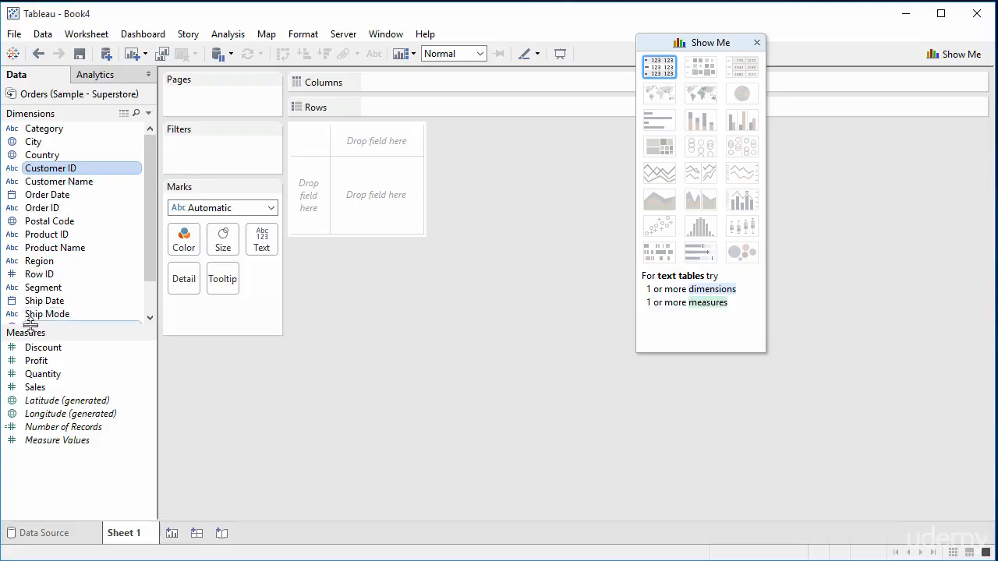
{"action": "key", "text": "ctrl"}
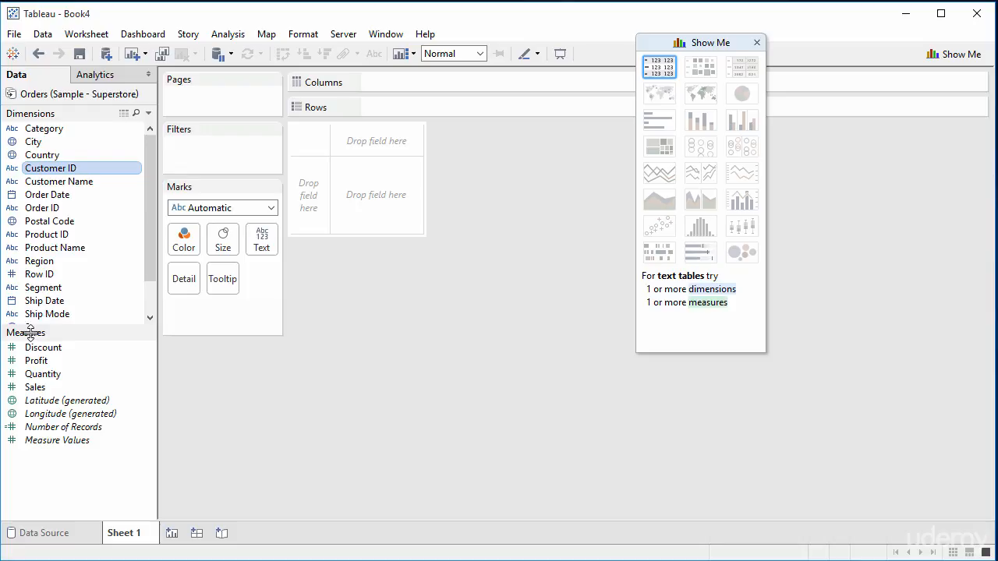
{"action": "key", "text": "ctrl"}
- Move the Row ID field from Dimensions to Measures
{"action": "left_click", "coordinate": [148, 294]}
{"action": "left_click_drag", "start_coordinate": [148, 293], "coordinate": [141, 216]}
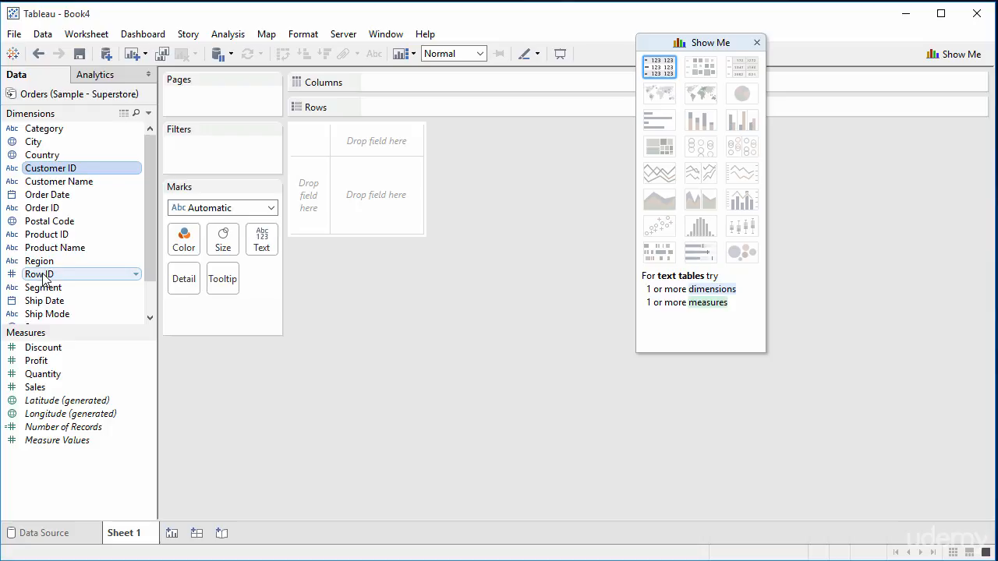
{"action": "left_click_drag", "start_coordinate": [43, 275], "coordinate": [54, 468]}
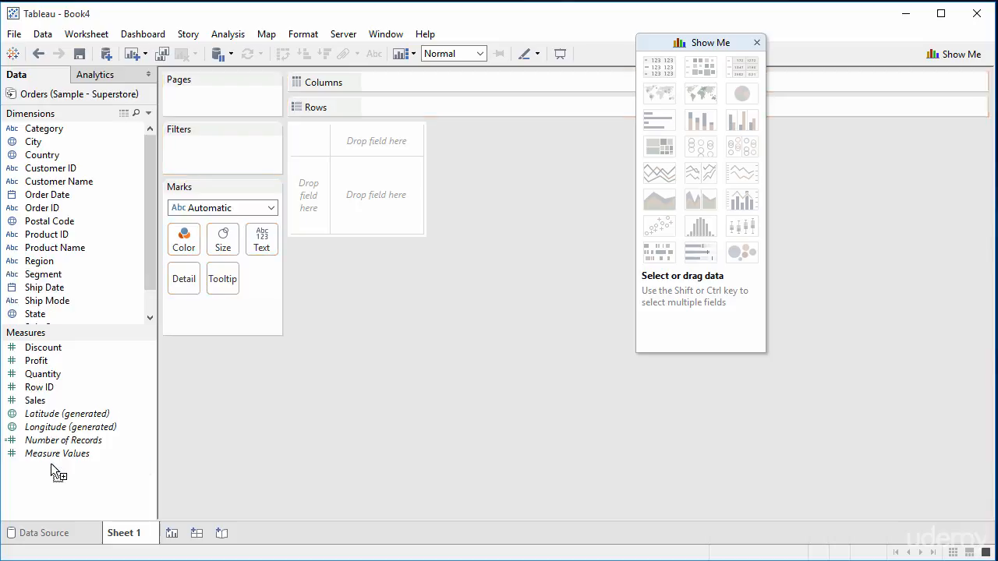
{"action": "left_click", "coordinate": [48, 274]}
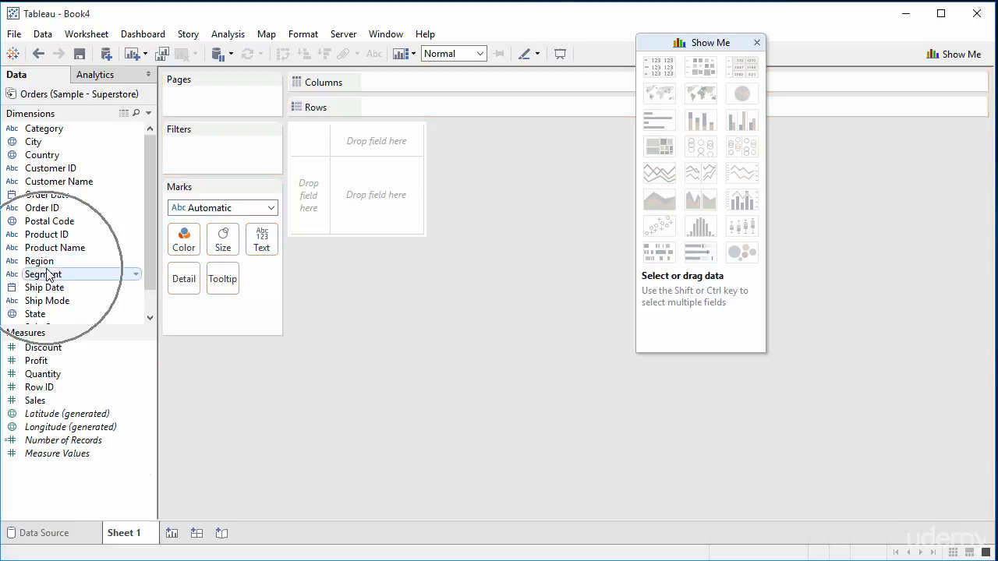
{"action": "left_click", "coordinate": [49, 387]}
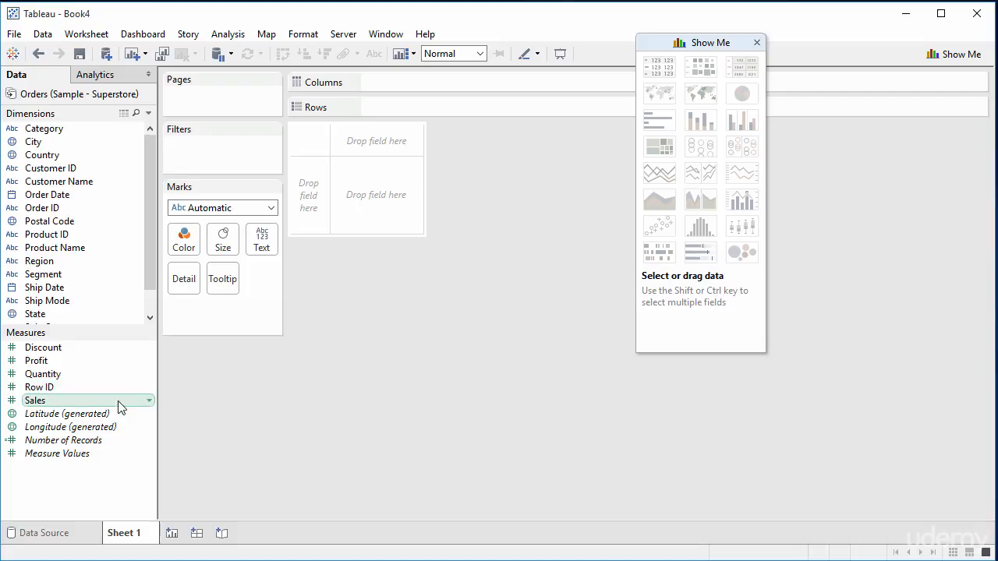
- Convert the Row ID measure back to a dimension
{"action": "left_click", "coordinate": [150, 387]}
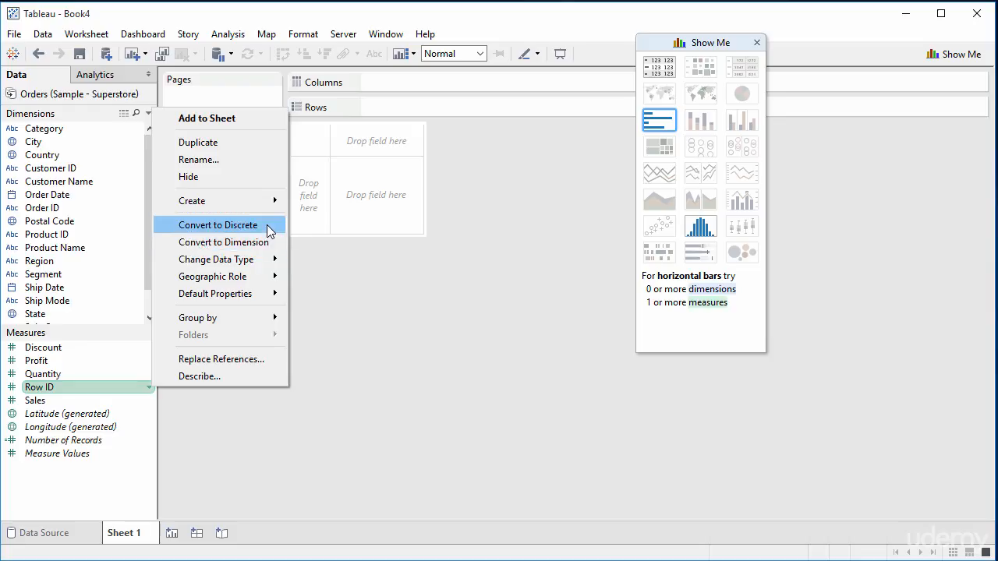
{"action": "left_click", "coordinate": [223, 245]}
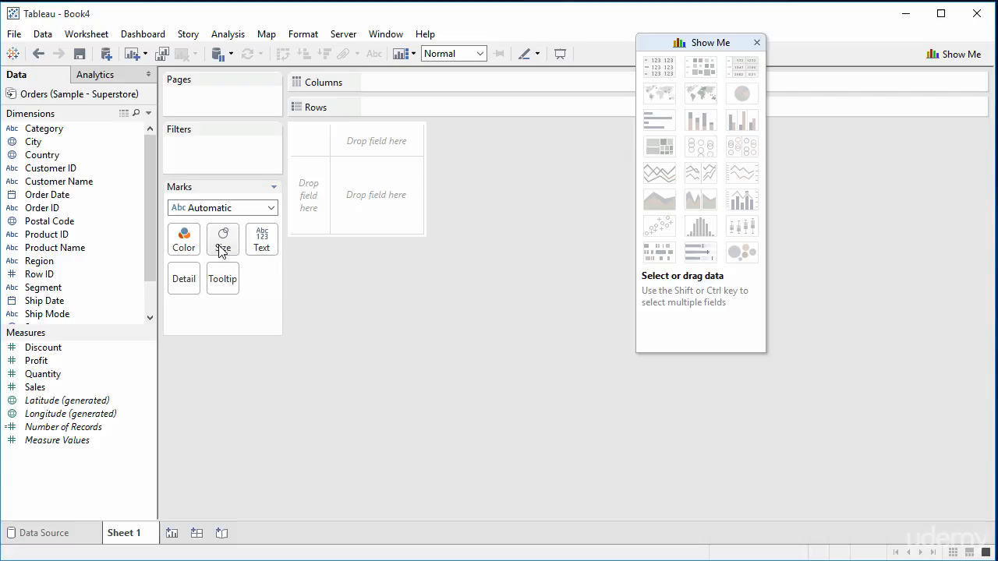
- Examine the data type and geographic role options of the Row ID dimension and the geographic role assigned to City
{"action": "left_click", "coordinate": [41, 277]}
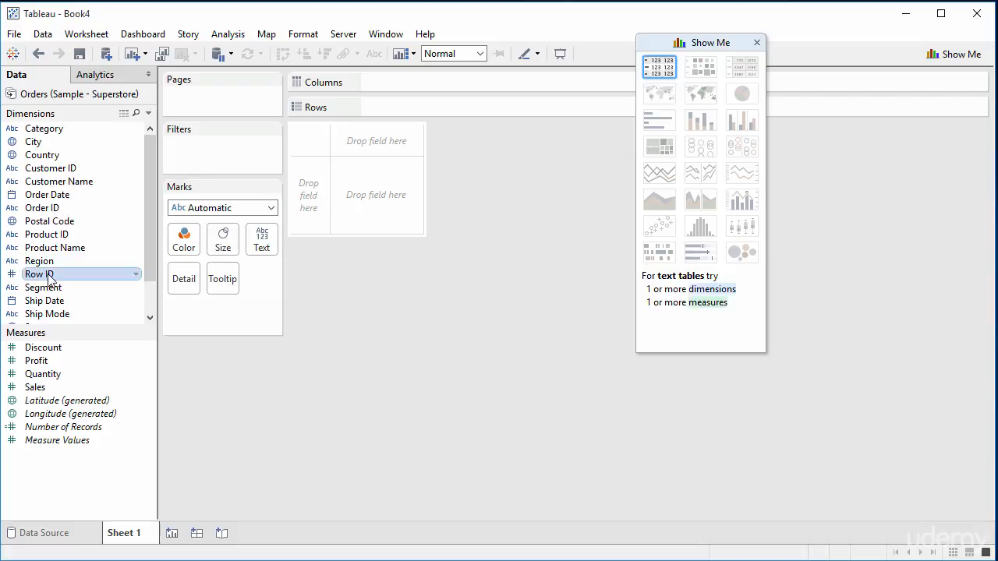
{"action": "left_click", "coordinate": [135, 276]}
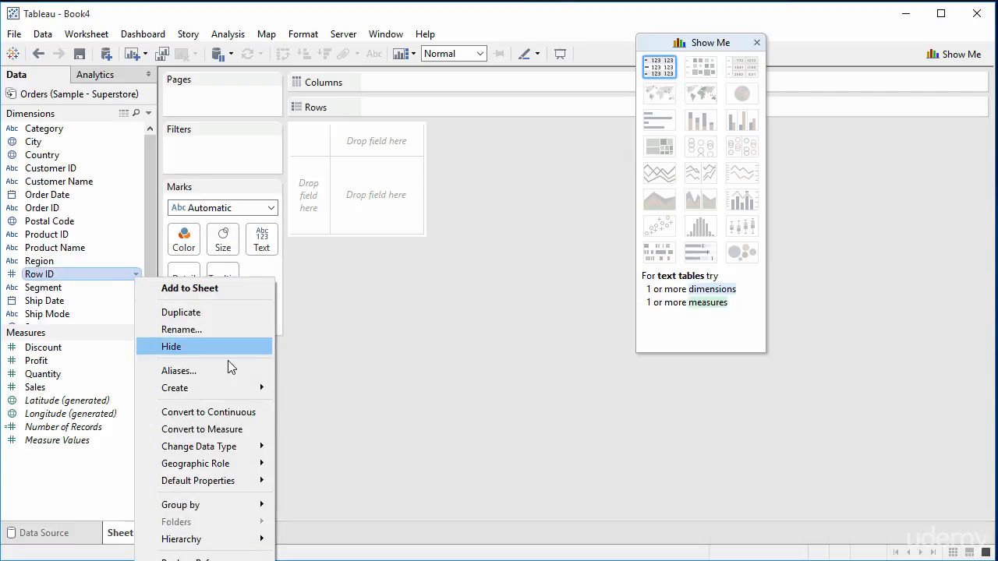
{"action": "mouse_move", "coordinate": [227, 452]}
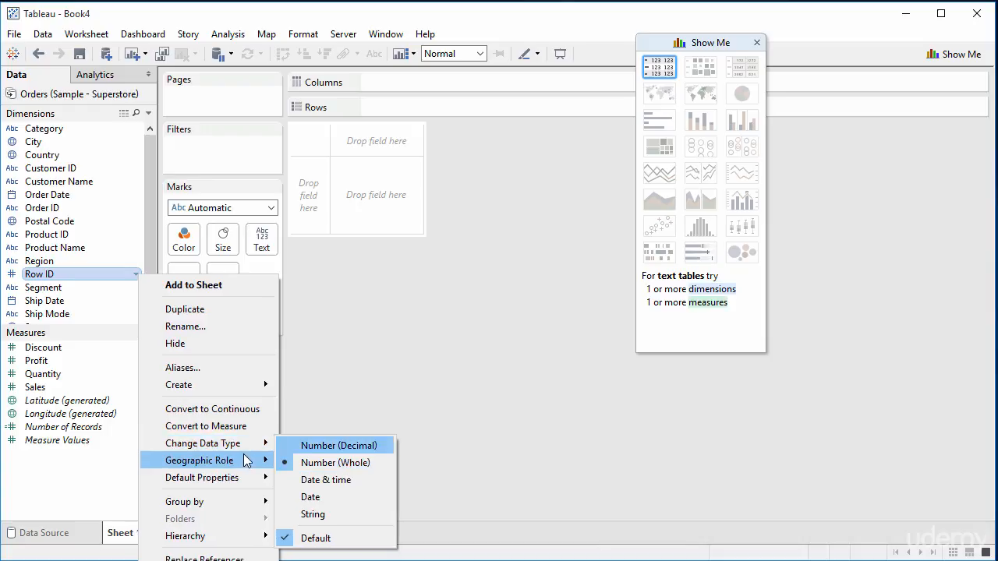
{"action": "mouse_move", "coordinate": [244, 461]}
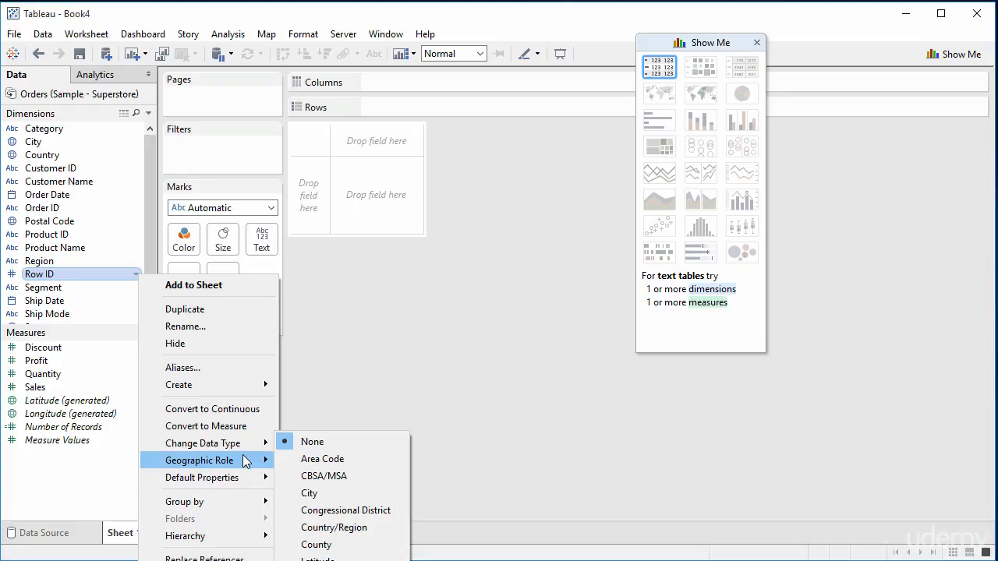
{"action": "left_click", "coordinate": [85, 146]}
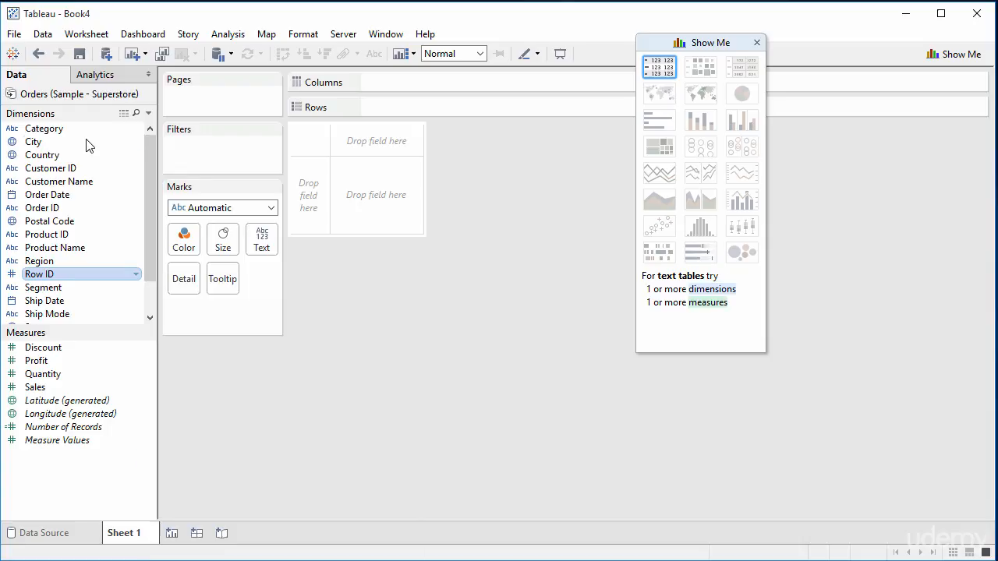
{"action": "left_click", "coordinate": [131, 148]}
{"action": "left_click", "coordinate": [131, 145]}
{"action": "mouse_move", "coordinate": [207, 327]}
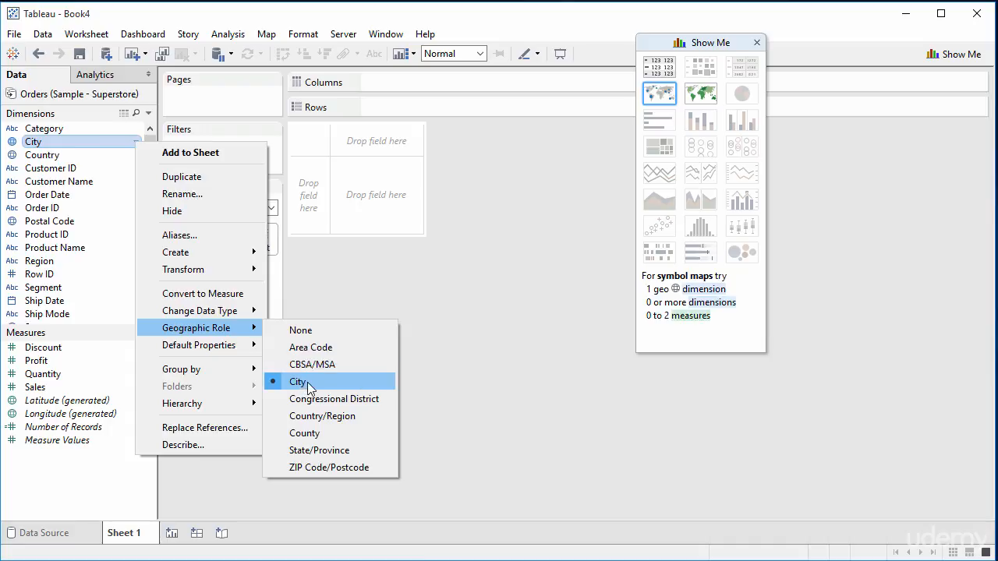
{"action": "left_click", "coordinate": [730, 560]}
{"action": "mouse_move", "coordinate": [707, 560]}
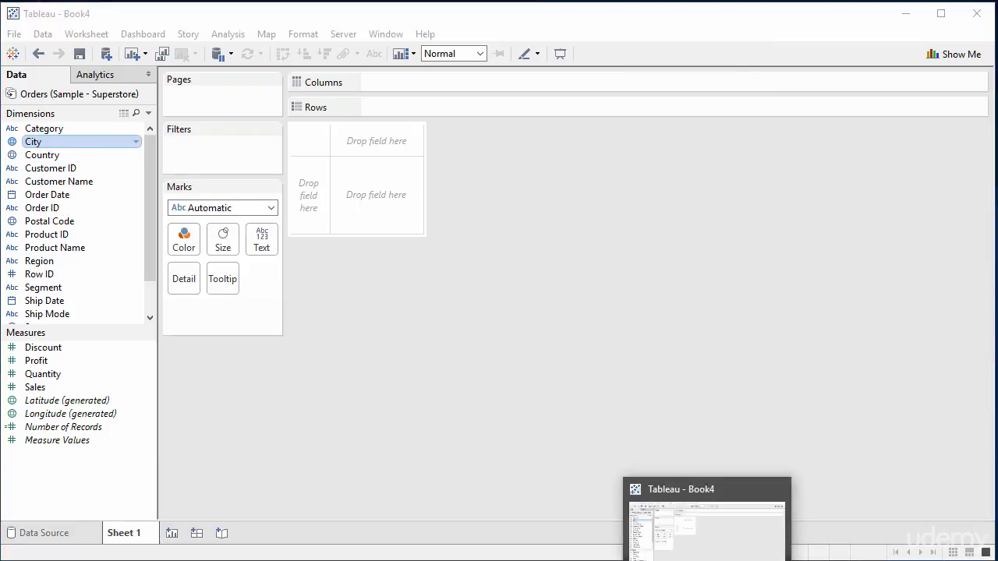
{"action": "mouse_move", "coordinate": [669, 560]}
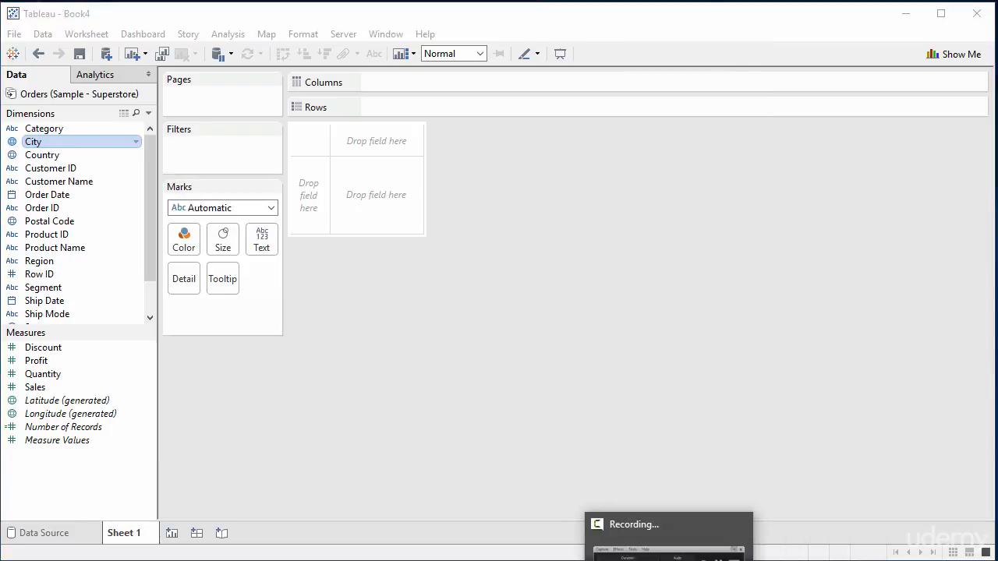
{"action": "left_click", "coordinate": [669, 554]}
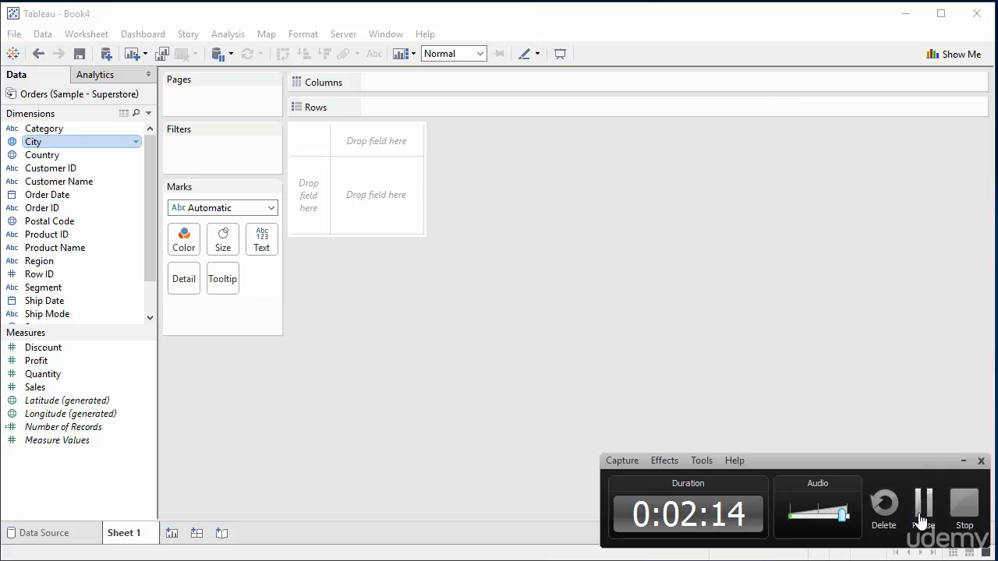
{"action": "left_click", "coordinate": [961, 462]}
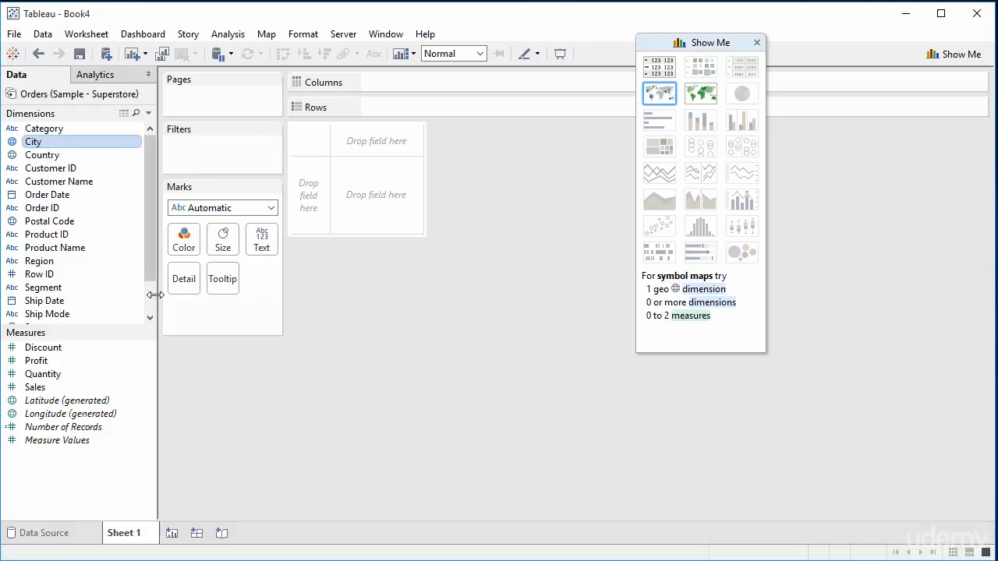
- Move the floating Show Me window mostly off the worksheet to clear the canvas
{"action": "scroll", "coordinate": [154, 300], "scroll_direction": "down", "scroll_amount": 1}
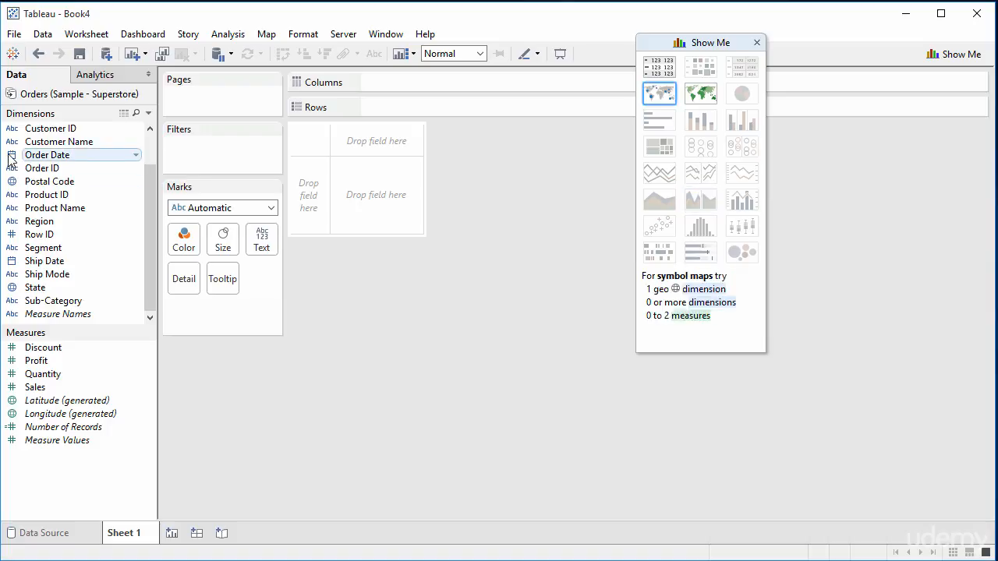
{"action": "key", "text": "ctrl"}
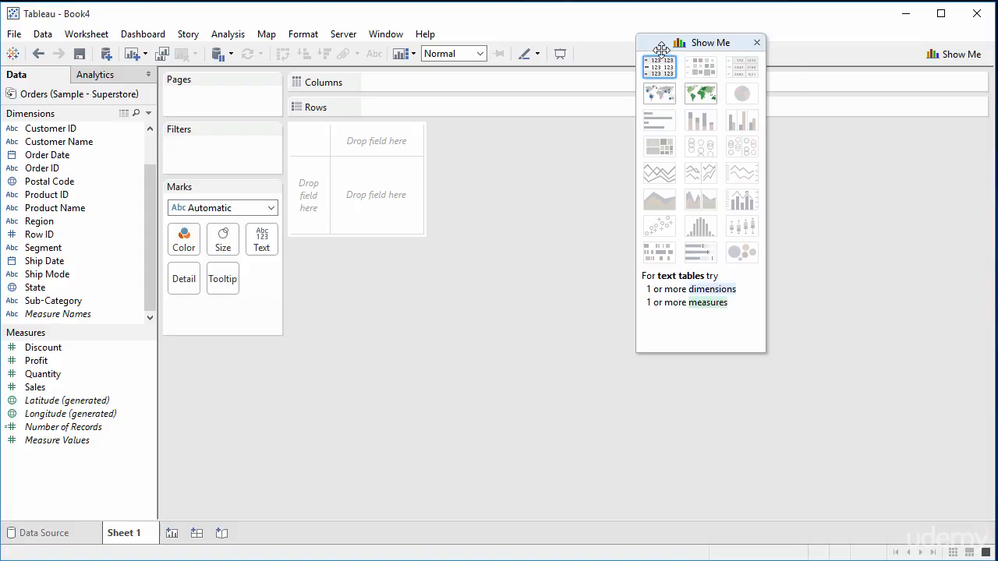
{"action": "left_click_drag", "start_coordinate": [659, 46], "coordinate": [997, 262]}
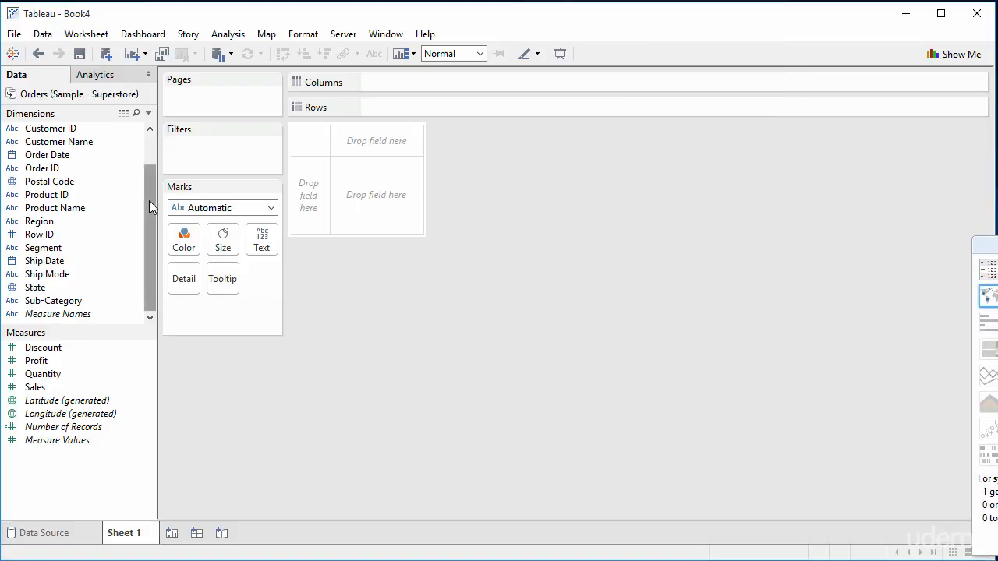
{"action": "left_click_drag", "start_coordinate": [149, 201], "coordinate": [140, 141]}
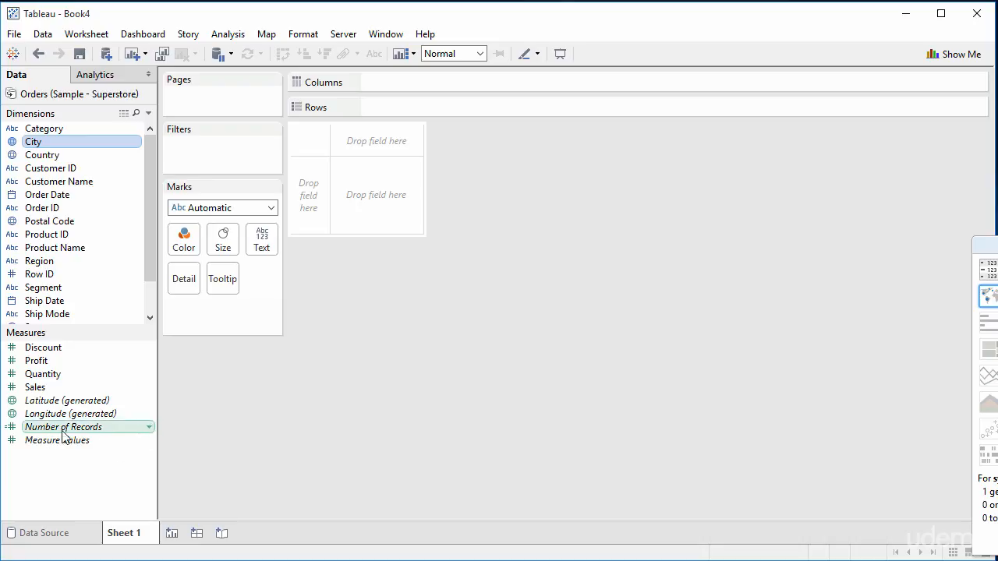
- Add the Number of Records measure to the central body of the empty view as a text value
{"action": "mouse_move", "coordinate": [96, 434]}
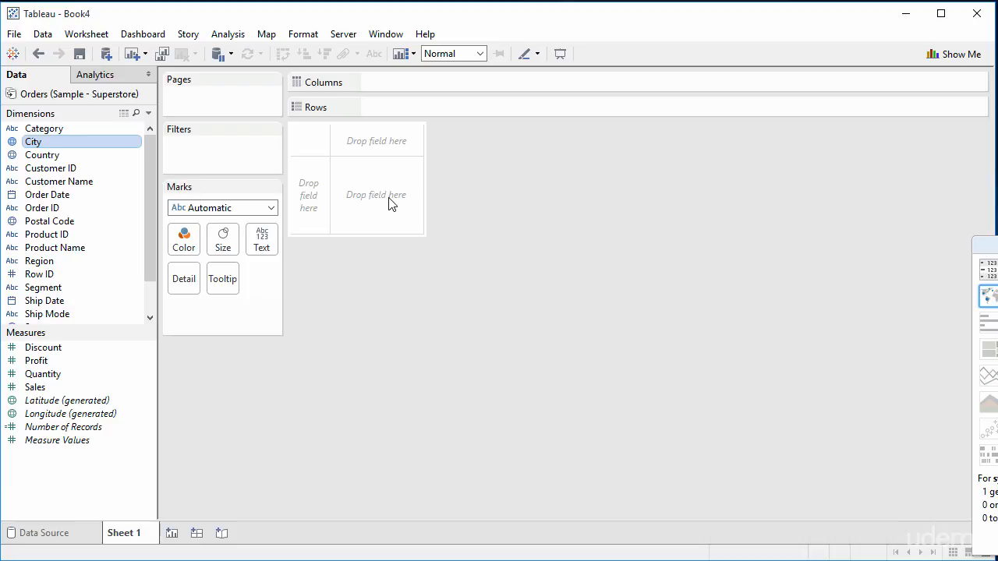
{"action": "left_click", "coordinate": [64, 452]}
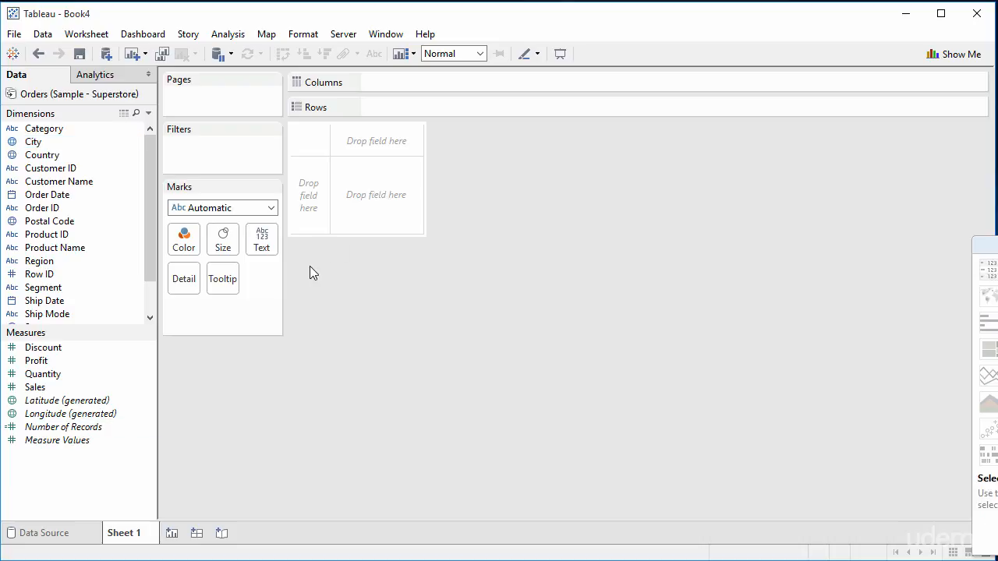
{"action": "left_click", "coordinate": [78, 427]}
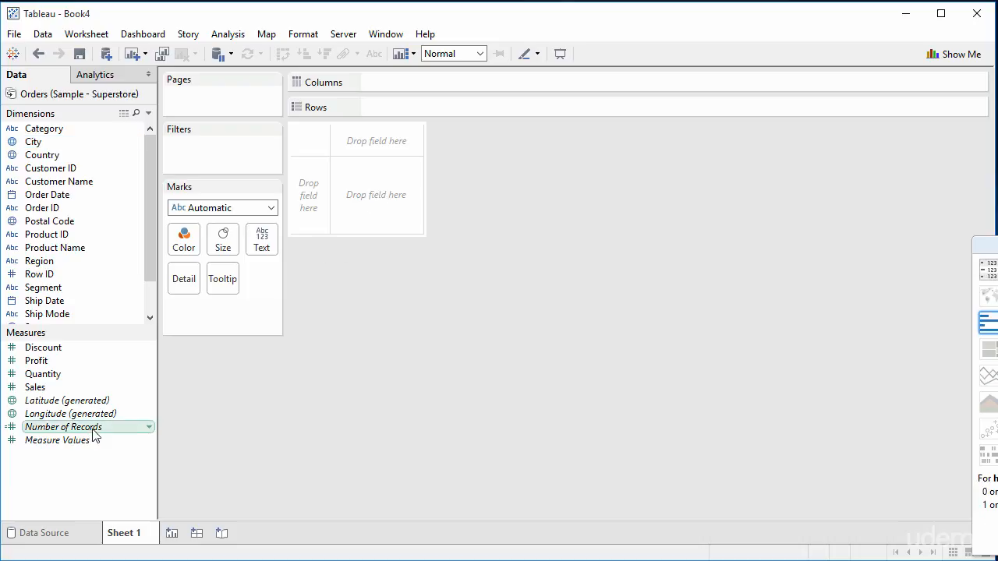
{"action": "left_click_drag", "start_coordinate": [92, 434], "coordinate": [356, 202]}
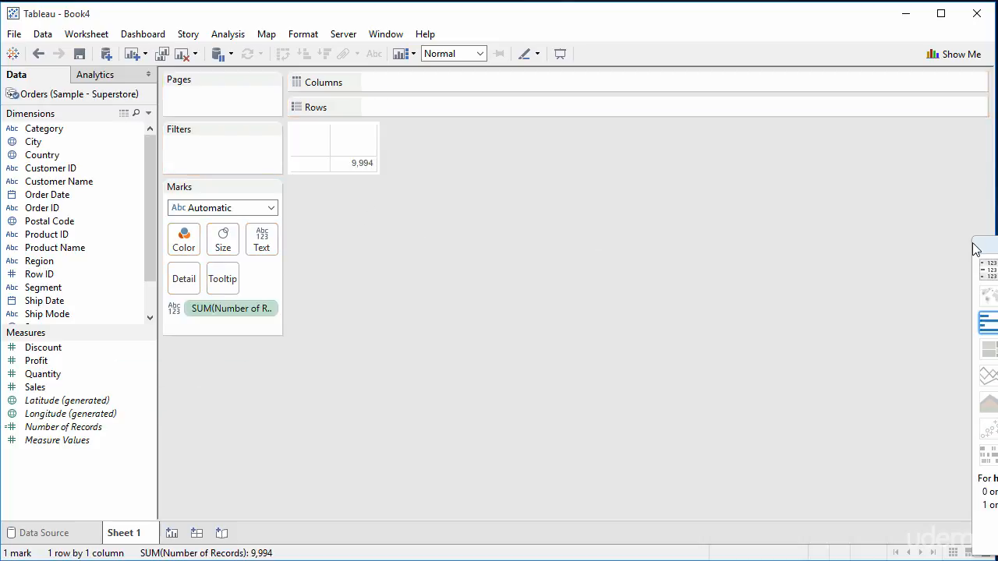
{"action": "mouse_move", "coordinate": [351, 167]}
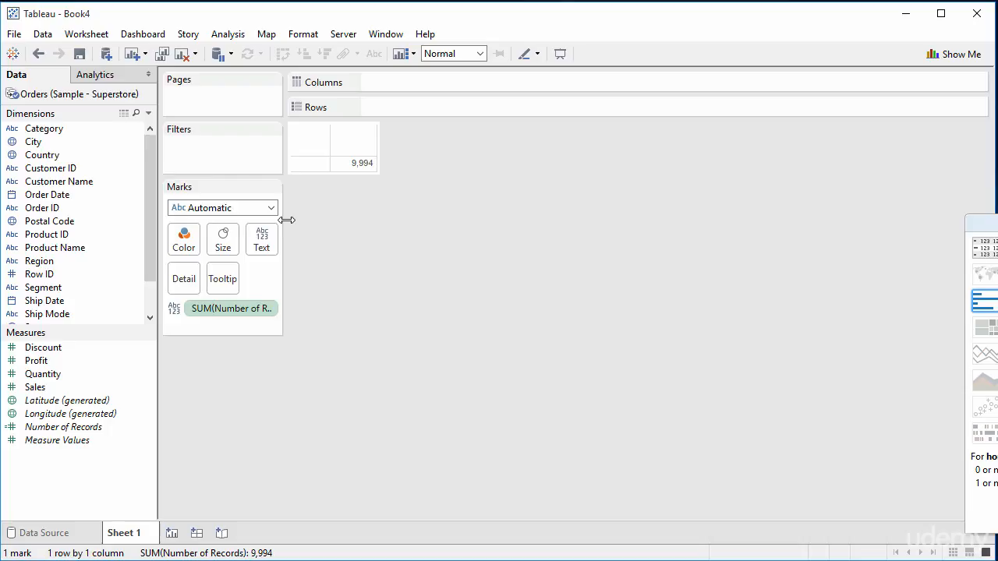
- Switch to the Sample - Superstore workbook in Excel, examine the empty PivotTable's value area for comparison, and return to Tableau
{"action": "key", "text": "alt+Tab"}
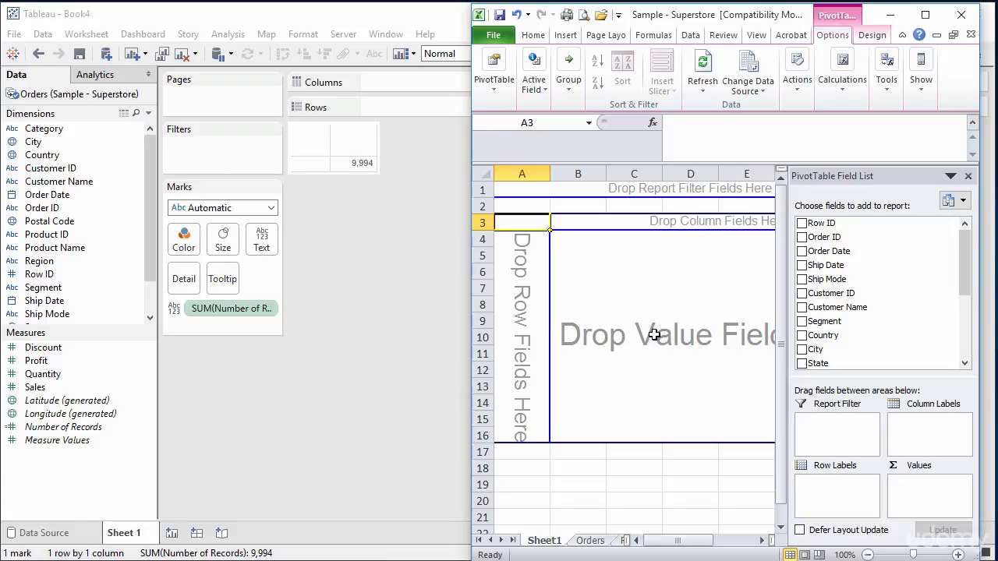
{"action": "left_click", "coordinate": [627, 266]}
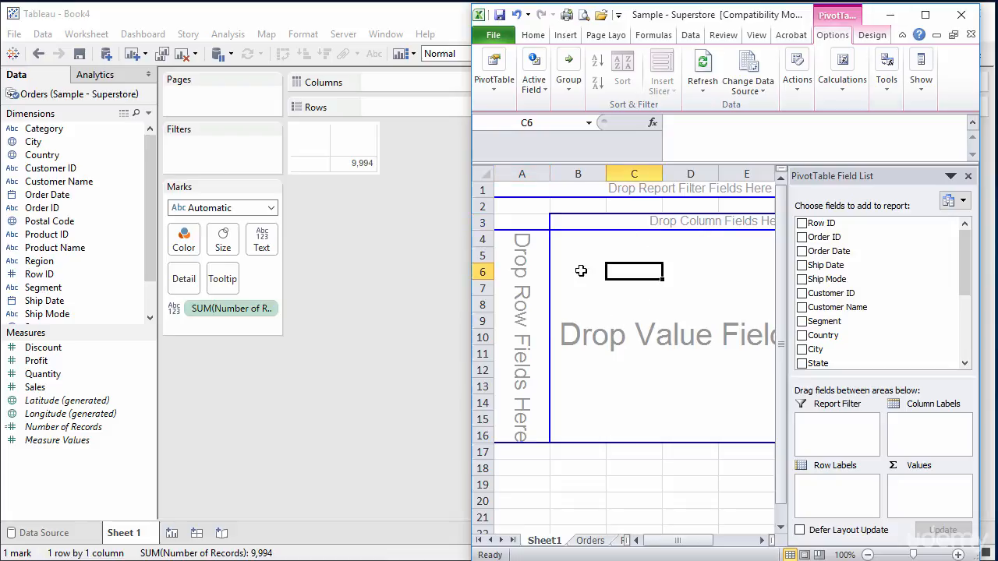
{"action": "left_click", "coordinate": [629, 320]}
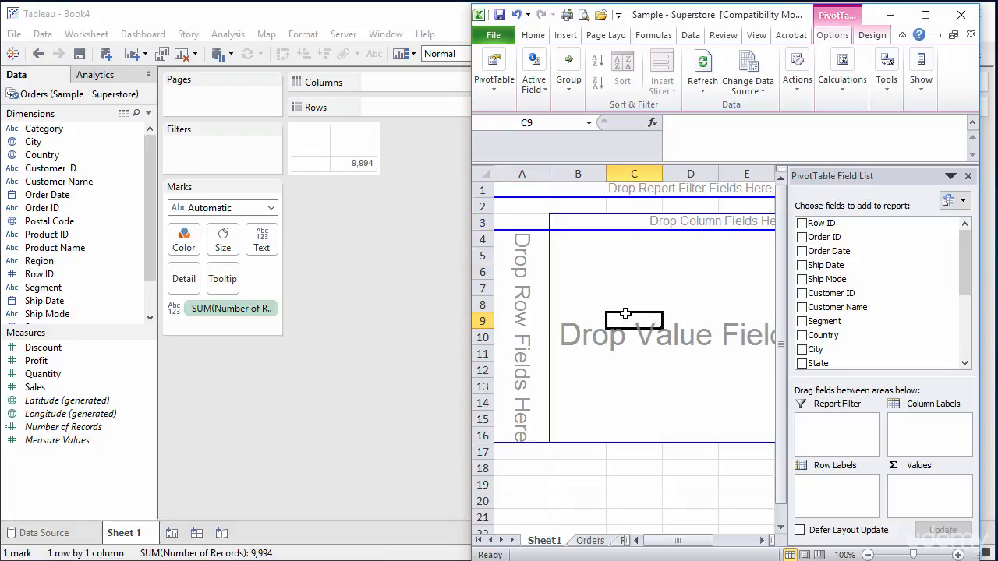
{"action": "left_click", "coordinate": [899, 12]}
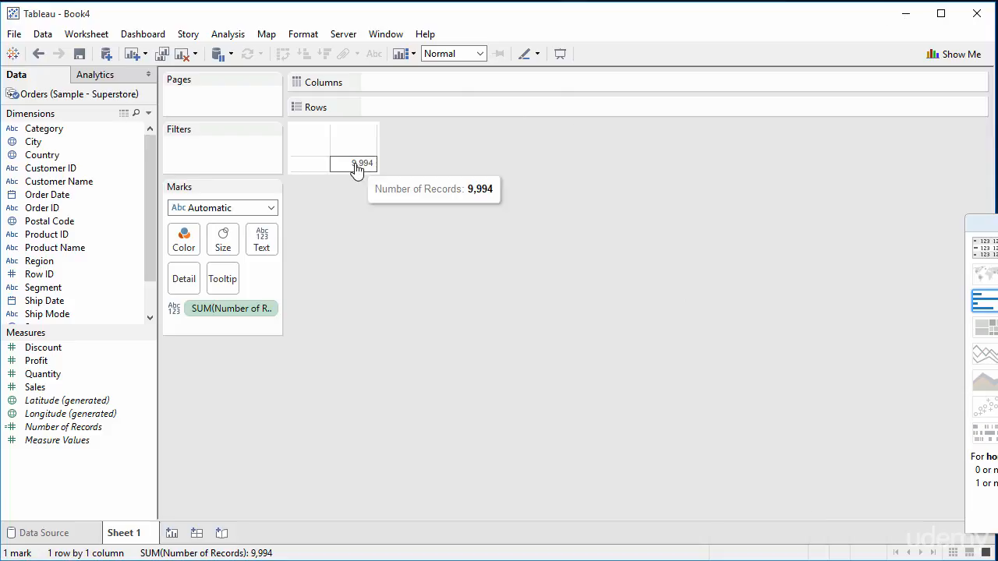
- Try the Bar mark type for the Number of Records view, and change the marks to Line
{"action": "left_click", "coordinate": [270, 209]}
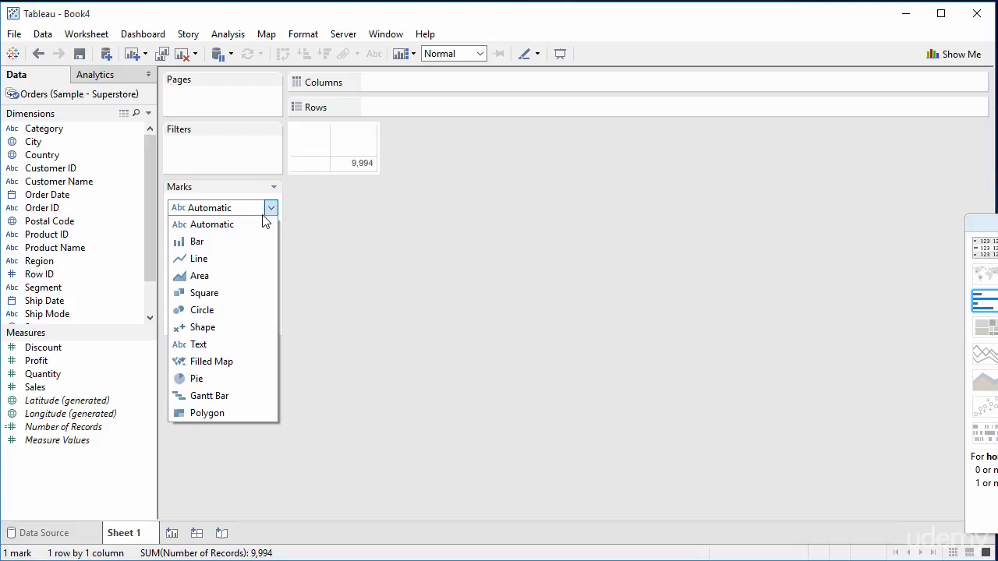
{"action": "left_click", "coordinate": [197, 242]}
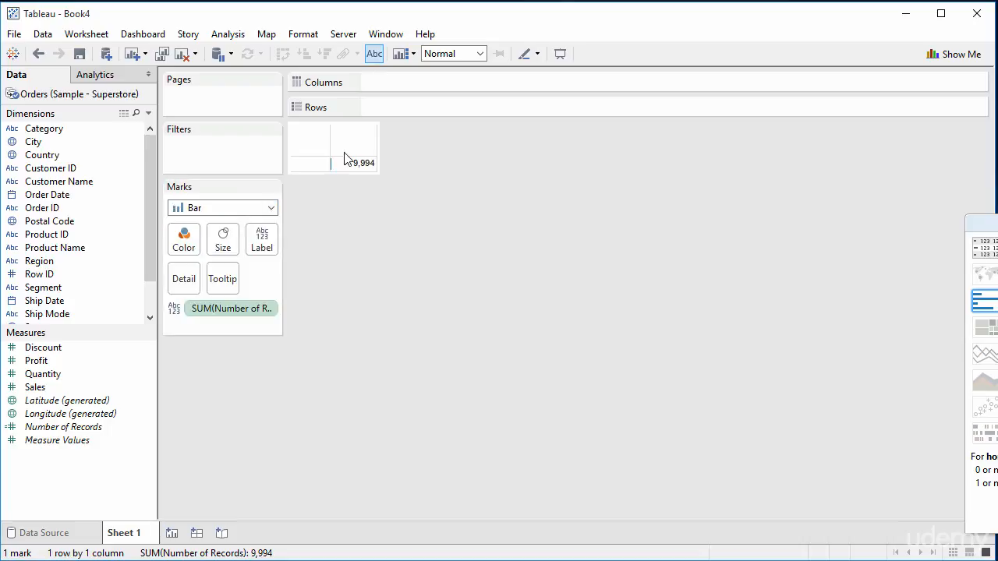
{"action": "left_click", "coordinate": [270, 209]}
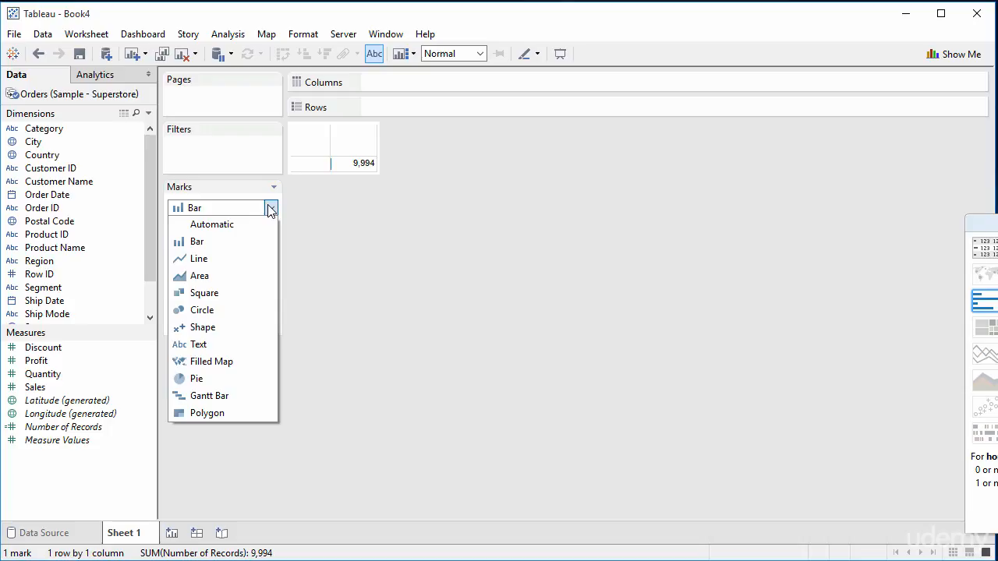
{"action": "left_click", "coordinate": [195, 262]}
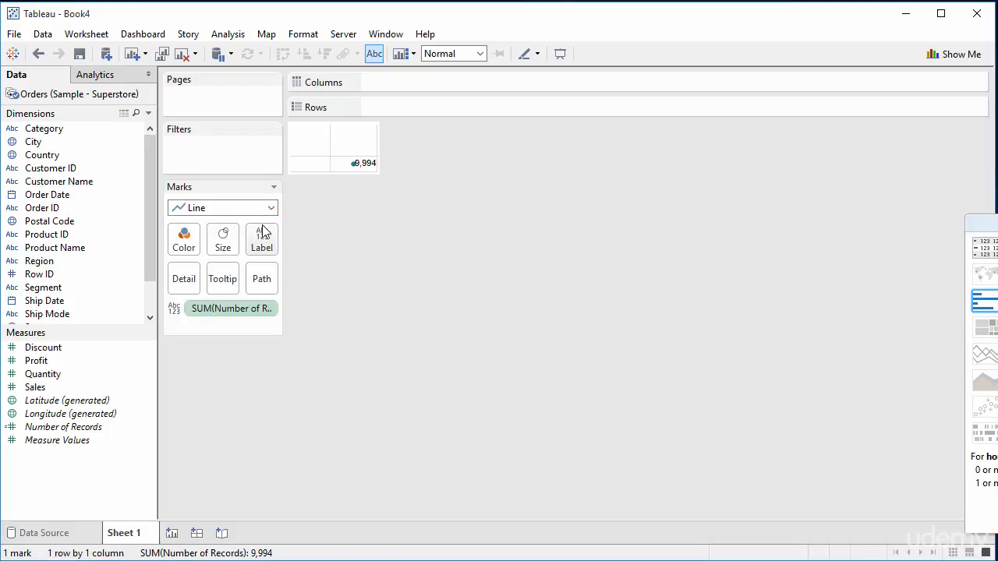
- Try the Area and Pie mark types for the Number of Records view, and set the marks to Automatic
{"action": "left_click", "coordinate": [271, 208]}
{"action": "left_click", "coordinate": [200, 277]}
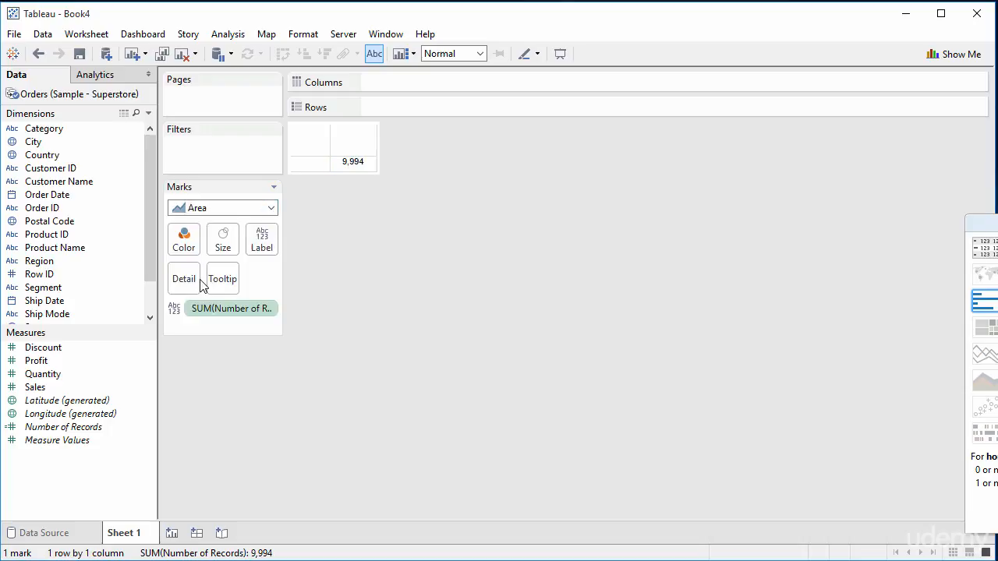
{"action": "left_click", "coordinate": [270, 208]}
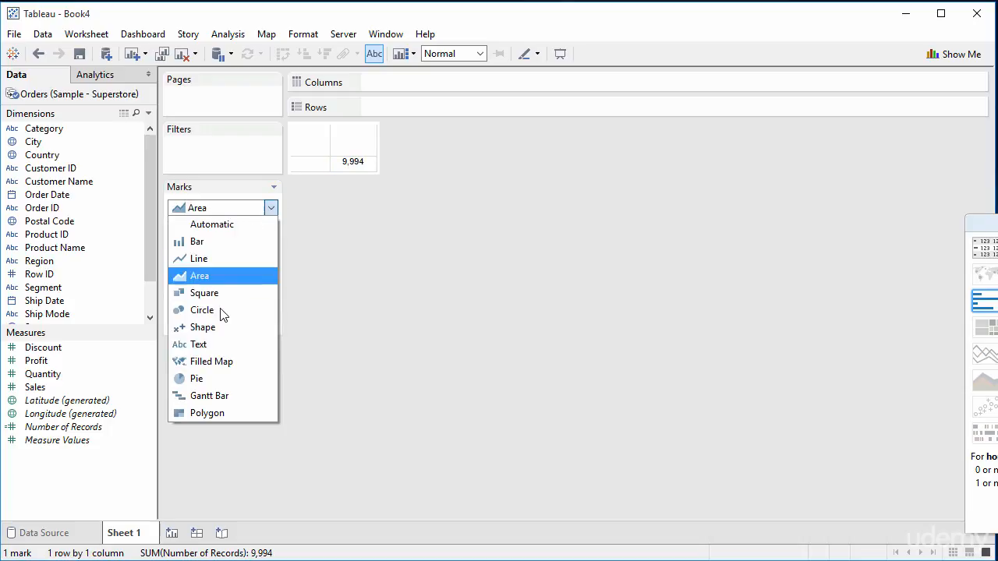
{"action": "left_click", "coordinate": [213, 378]}
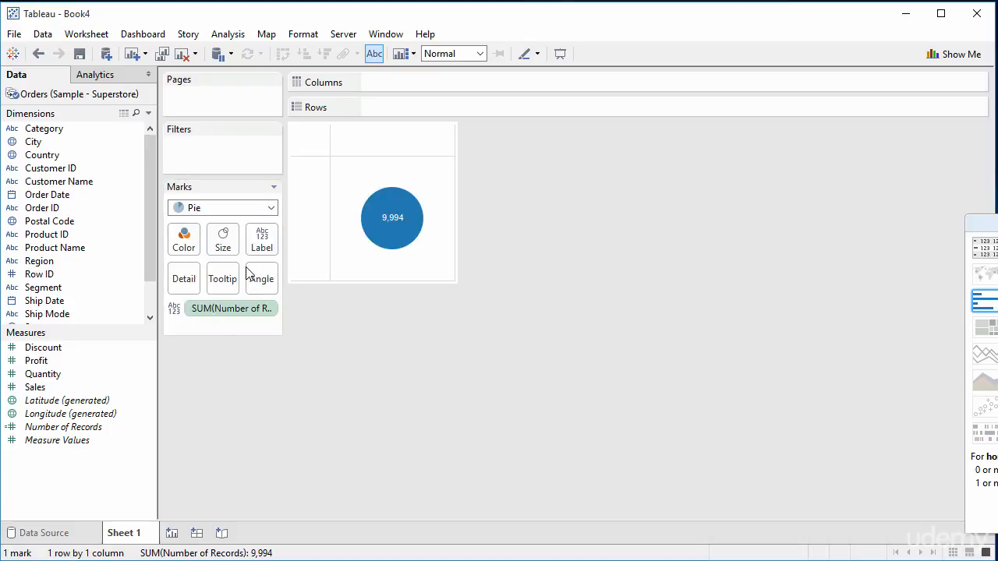
{"action": "left_click", "coordinate": [271, 208]}
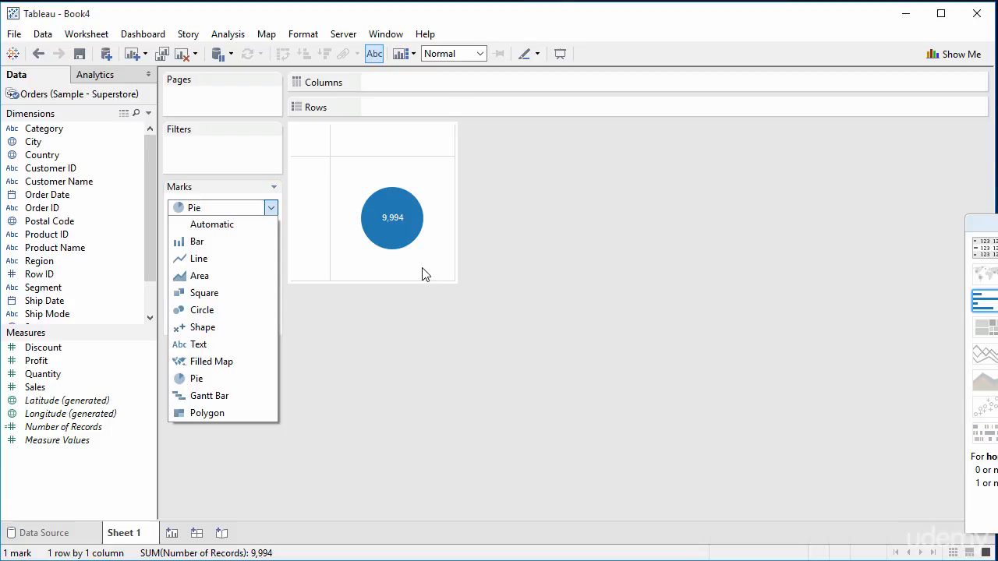
{"action": "left_click", "coordinate": [212, 225]}
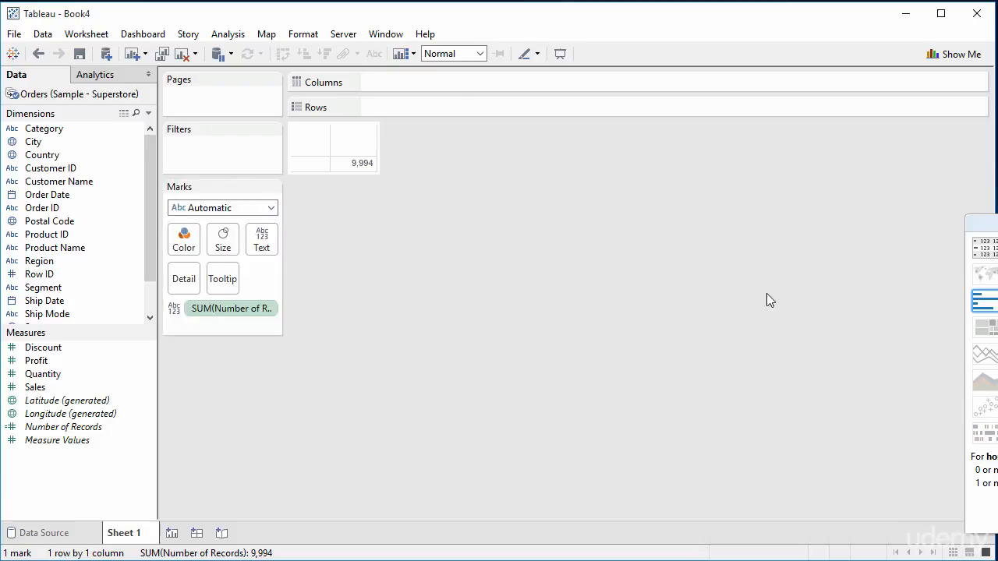
- Switch to the Sample - Superstore workbook in Excel, and add Row ID to the PivotTable's values, summarized by Count
{"action": "key", "text": "alt+Tab"}
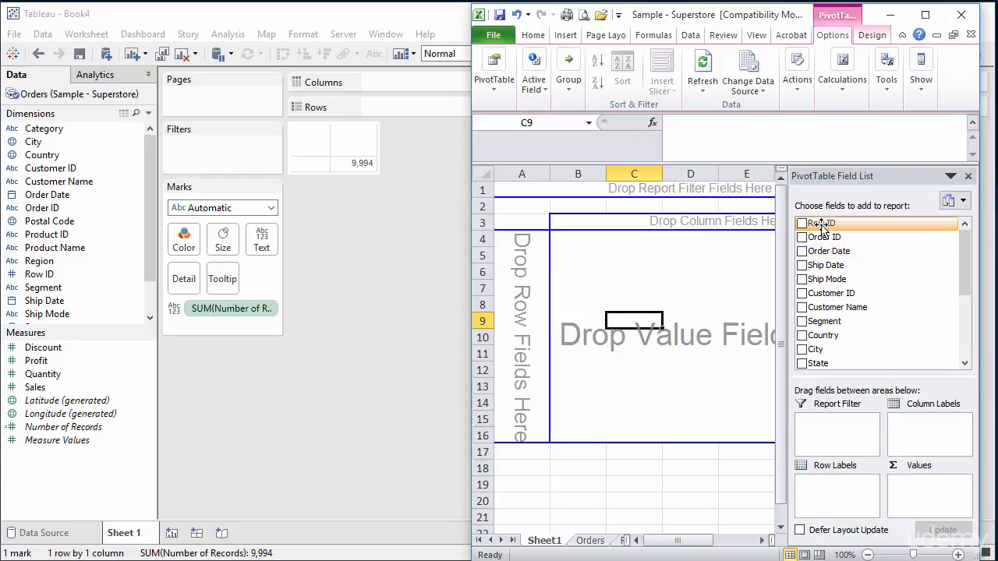
{"action": "left_click_drag", "start_coordinate": [822, 224], "coordinate": [908, 481]}
{"action": "left_click", "coordinate": [918, 483]}
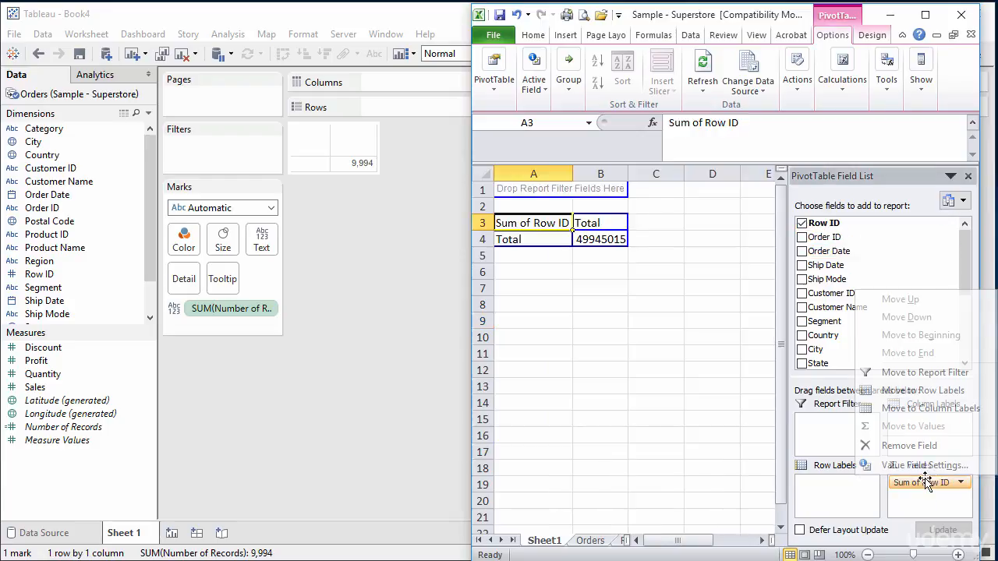
{"action": "left_click", "coordinate": [921, 462]}
{"action": "left_click", "coordinate": [767, 467]}
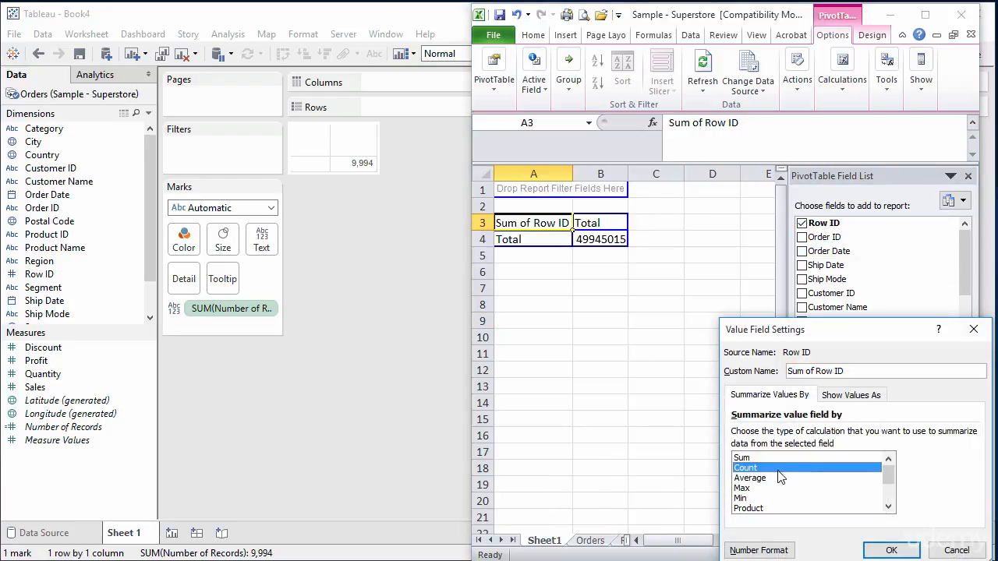
{"action": "left_click", "coordinate": [890, 548]}
- Examine the PivotTable's row count and its labels for comparison, and return to Tableau
{"action": "left_click", "coordinate": [597, 239]}
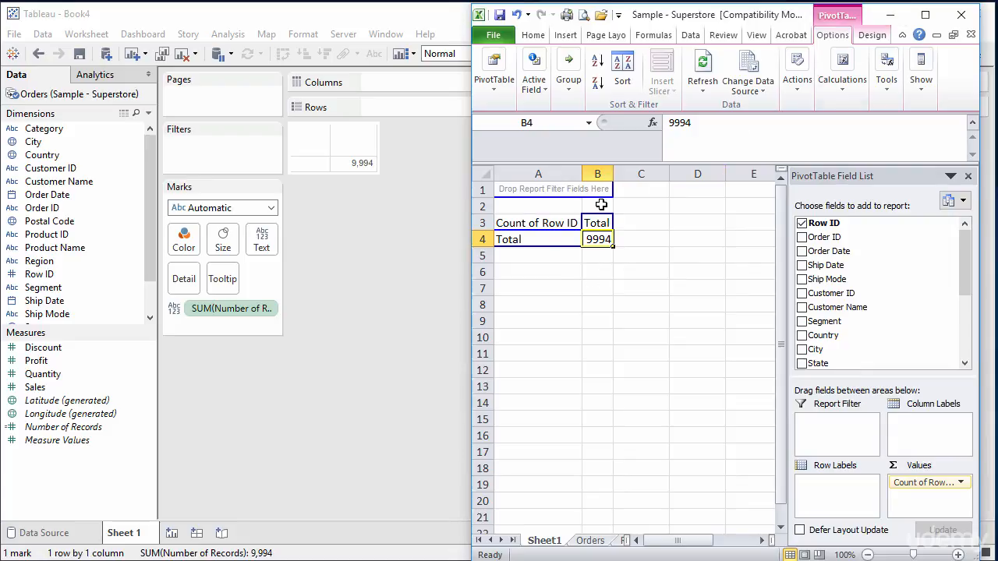
{"action": "mouse_move", "coordinate": [597, 220]}
{"action": "left_mouse_down"}
{"action": "mouse_move", "coordinate": [588, 219]}
{"action": "mouse_move", "coordinate": [597, 222]}
{"action": "left_mouse_up"}
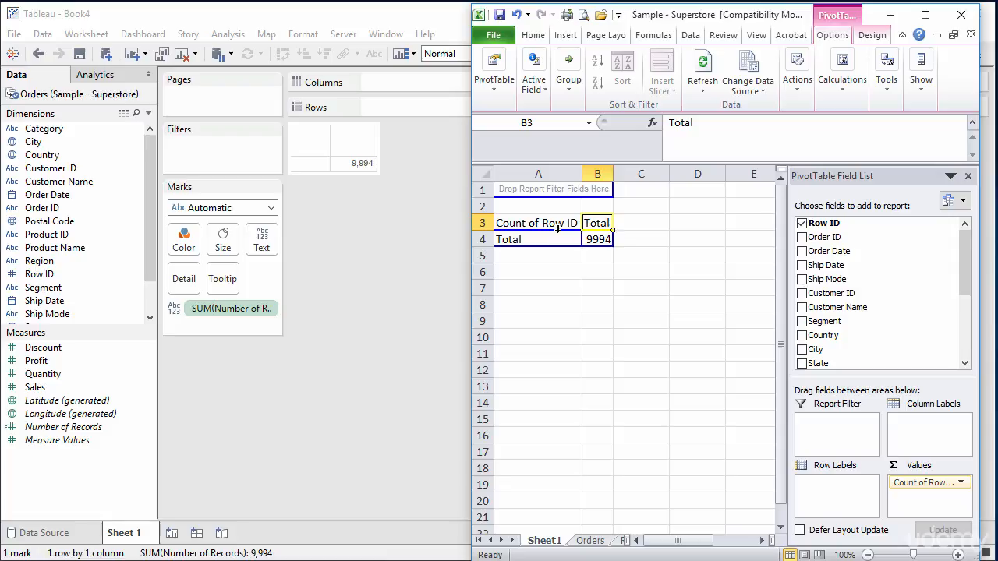
{"action": "left_click", "coordinate": [542, 238]}
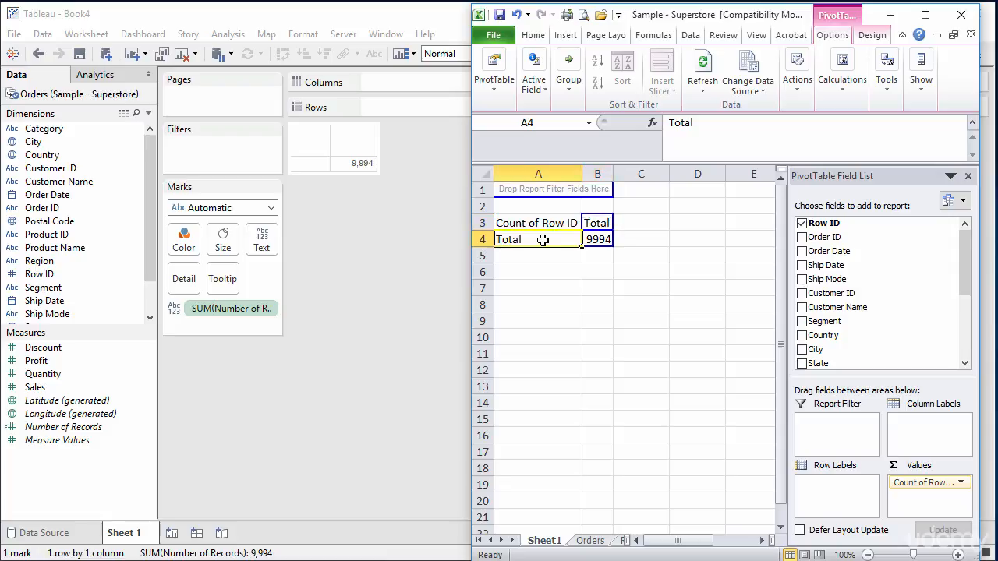
{"action": "left_click", "coordinate": [890, 15]}
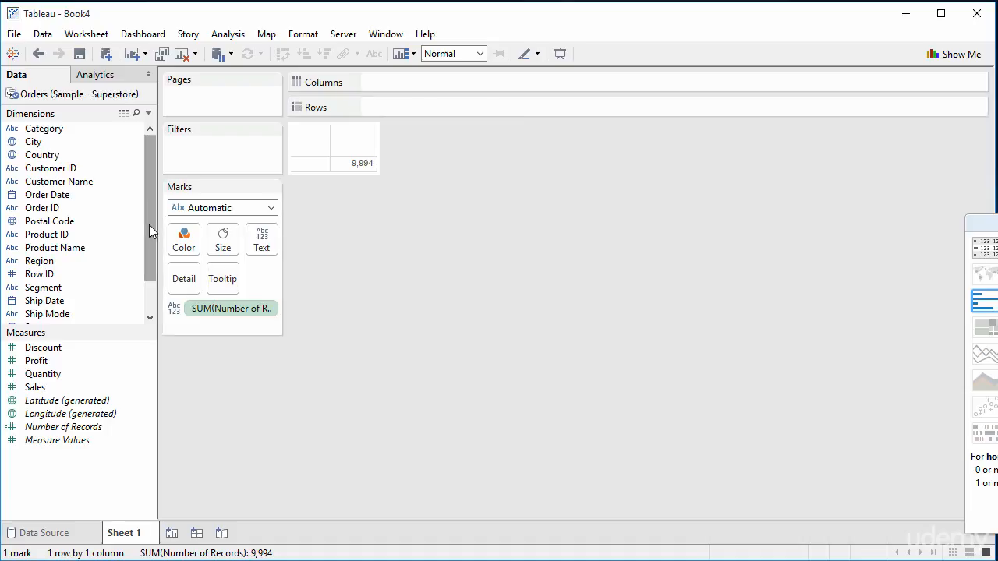
- Break down Number of Records across Columns by Country and, within it, by State
{"action": "left_click_drag", "start_coordinate": [149, 224], "coordinate": [383, 82]}
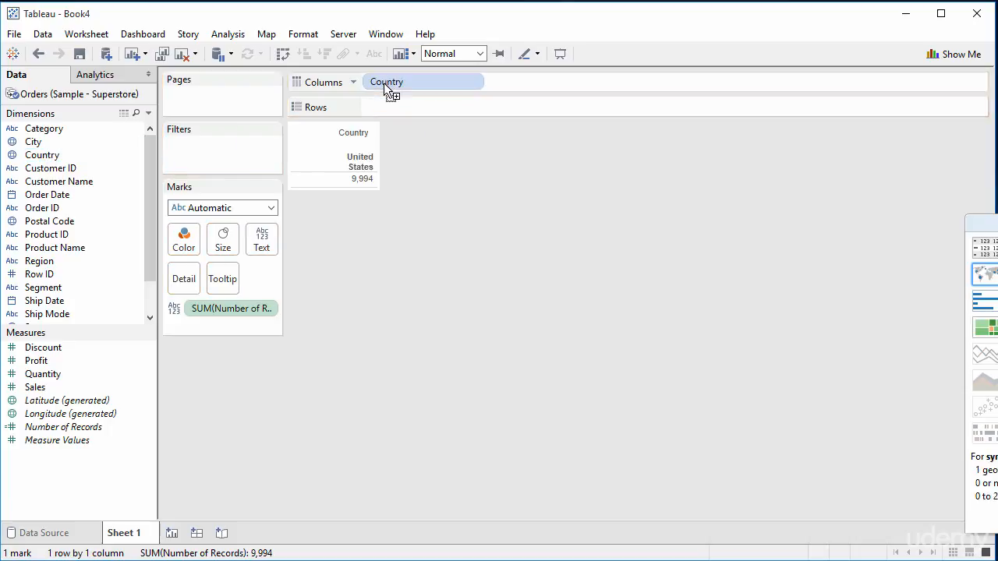
{"action": "mouse_move", "coordinate": [361, 185]}
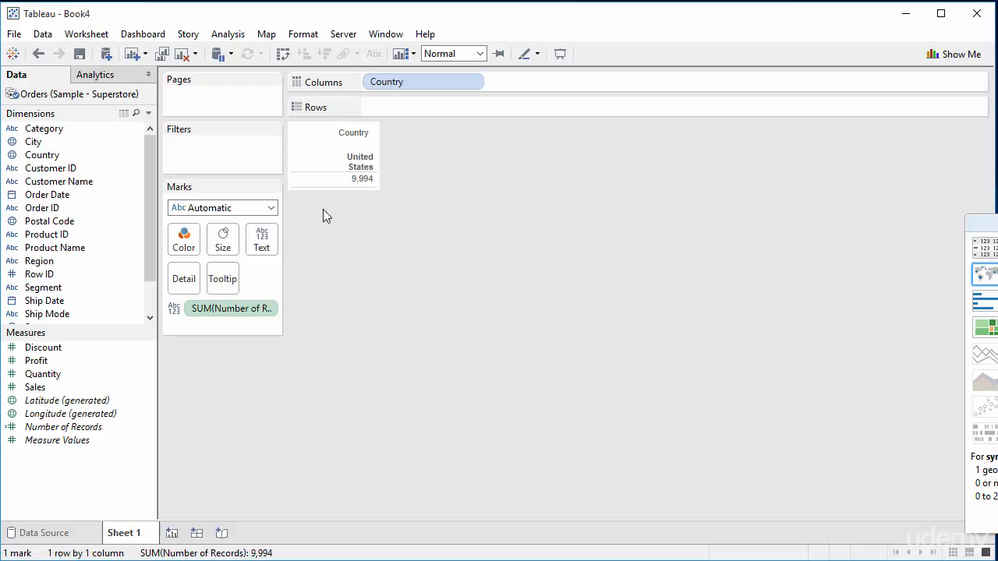
{"action": "scroll", "coordinate": [148, 298], "scroll_direction": "down", "scroll_amount": 1}
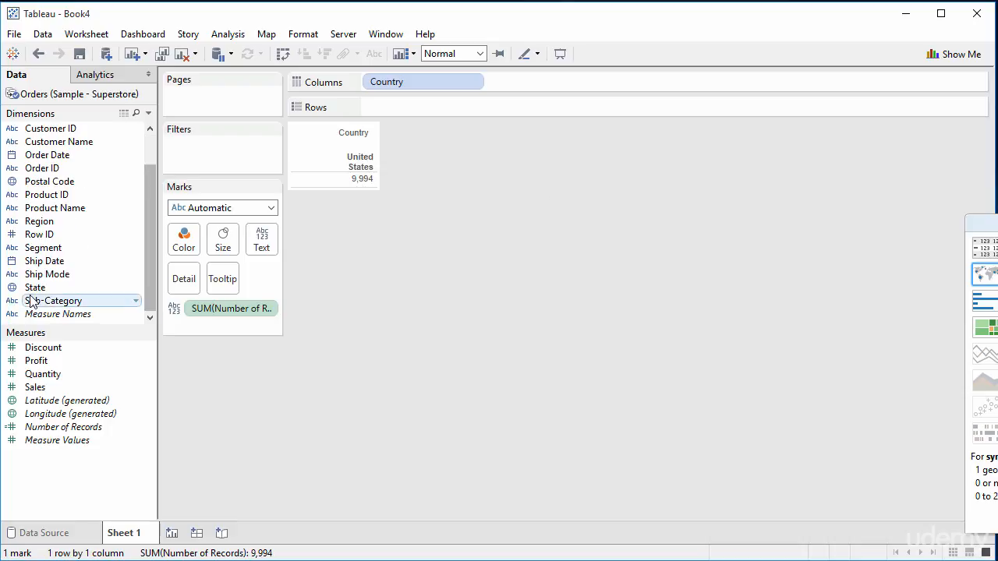
{"action": "left_click_drag", "start_coordinate": [35, 287], "coordinate": [493, 87]}
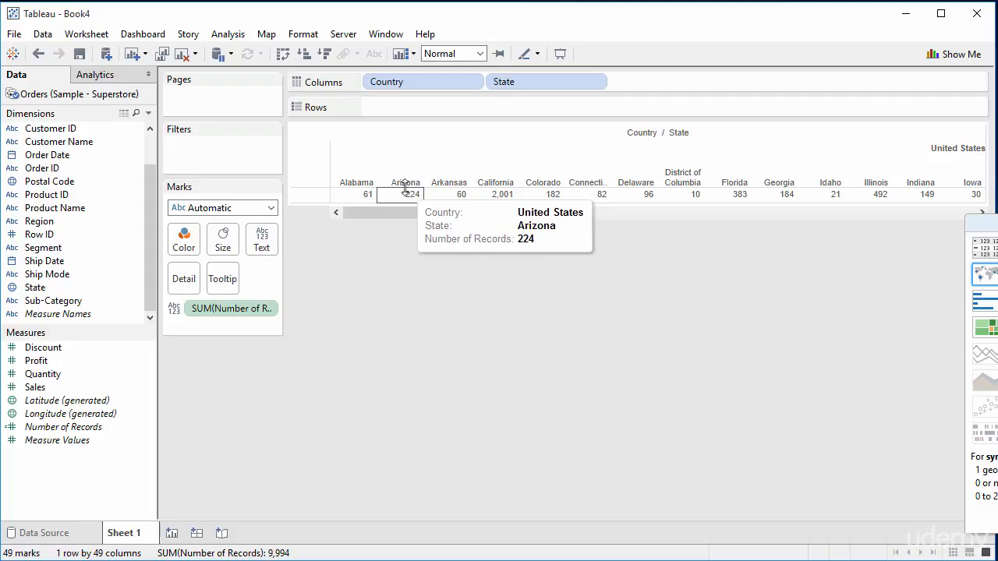
{"action": "mouse_move", "coordinate": [449, 195]}
{"action": "left_click_drag", "start_coordinate": [432, 211], "coordinate": [401, 225]}
{"action": "left_click_drag", "start_coordinate": [432, 219], "coordinate": [393, 213]}
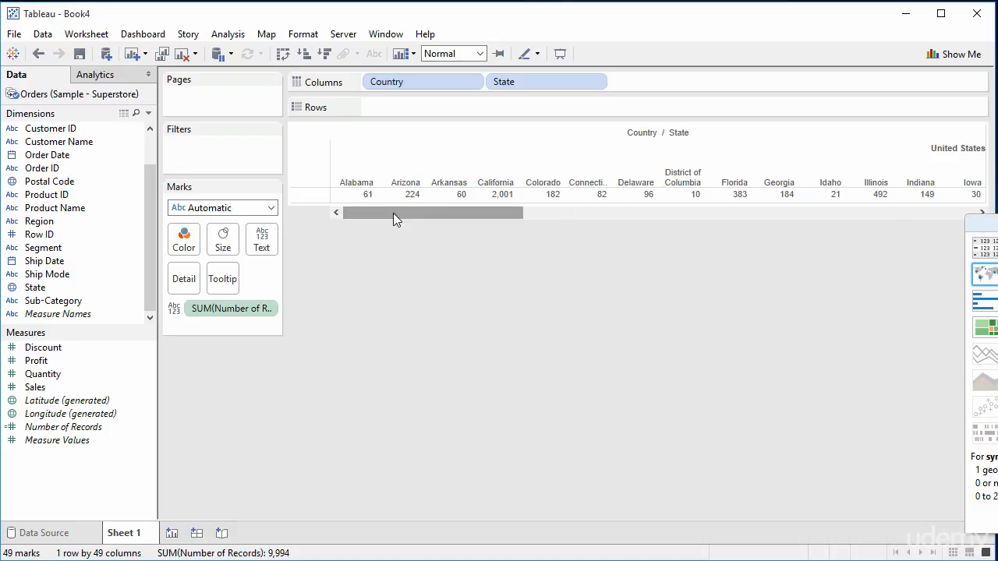
- Try the Bar, Line and Area mark types on the Number of Records by State view
{"action": "left_click", "coordinate": [270, 208]}
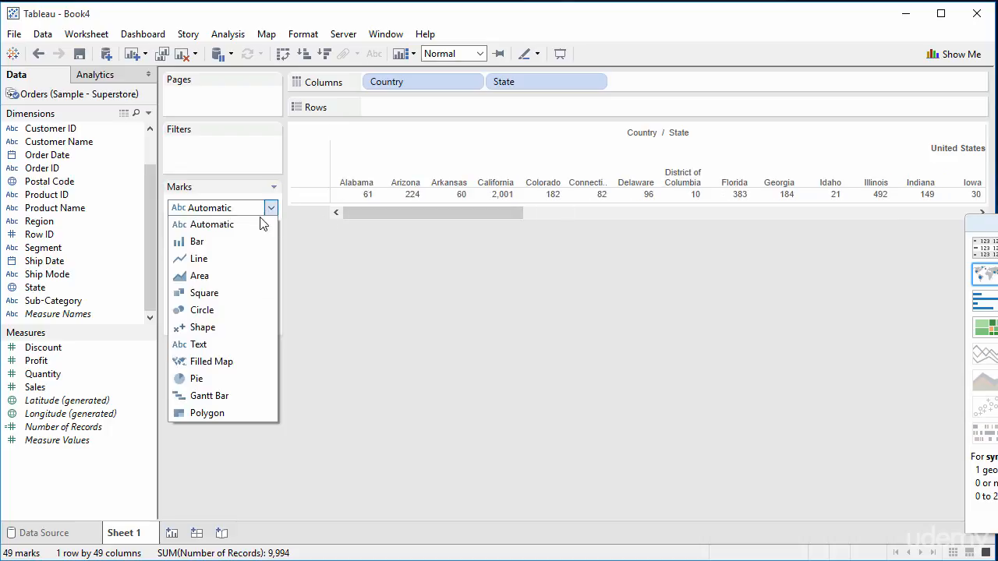
{"action": "left_click", "coordinate": [210, 241]}
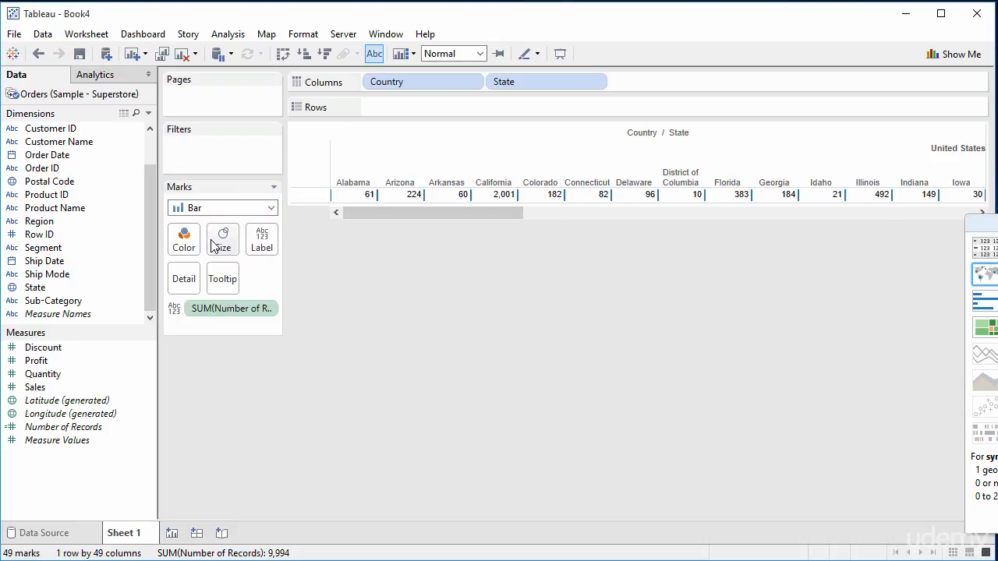
{"action": "left_click", "coordinate": [250, 211]}
{"action": "left_click", "coordinate": [218, 262]}
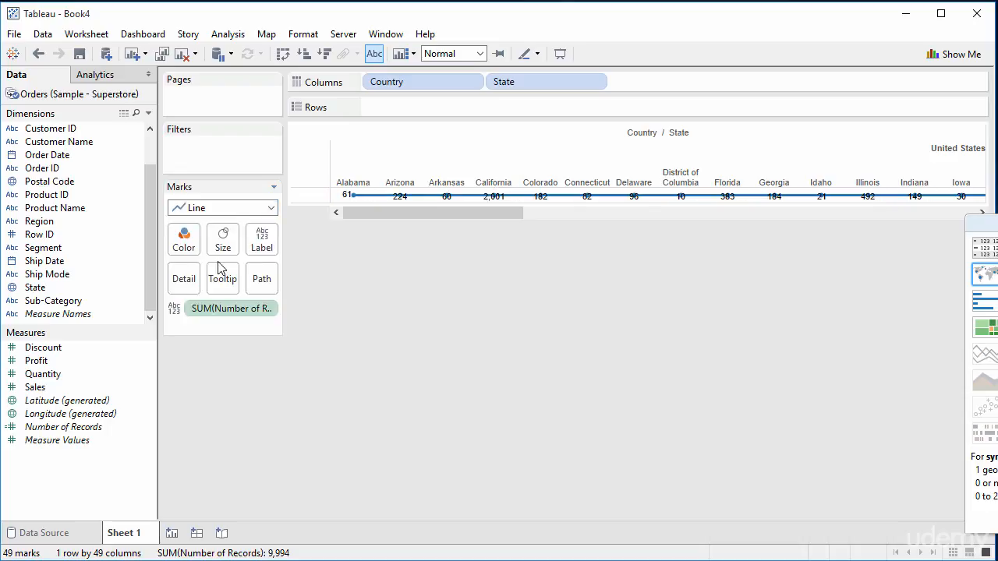
{"action": "left_click", "coordinate": [271, 208]}
{"action": "left_click", "coordinate": [218, 279]}
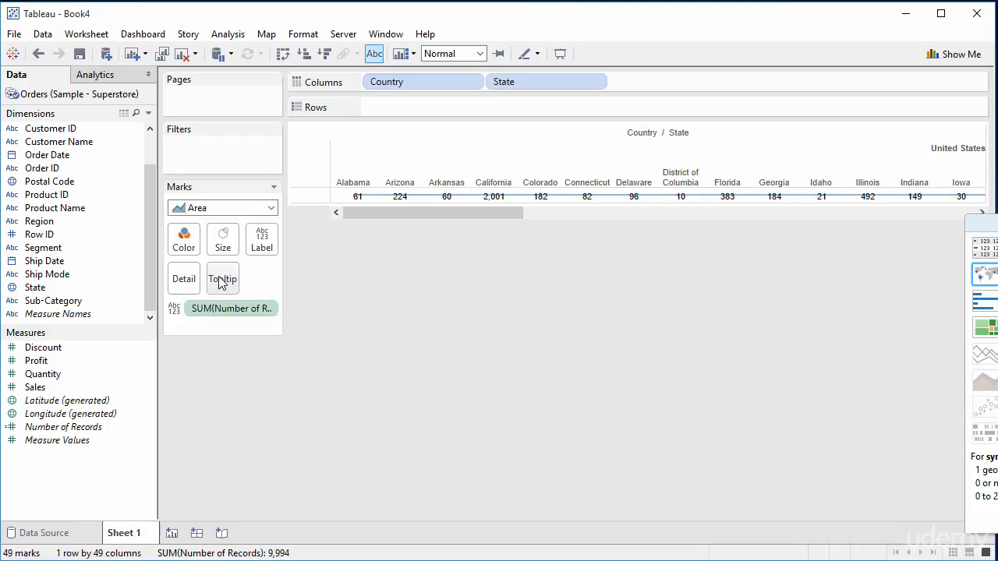
- Try the Square and Pie mark types on the Number of Records by State view
{"action": "left_click", "coordinate": [231, 209]}
{"action": "left_click", "coordinate": [217, 273]}
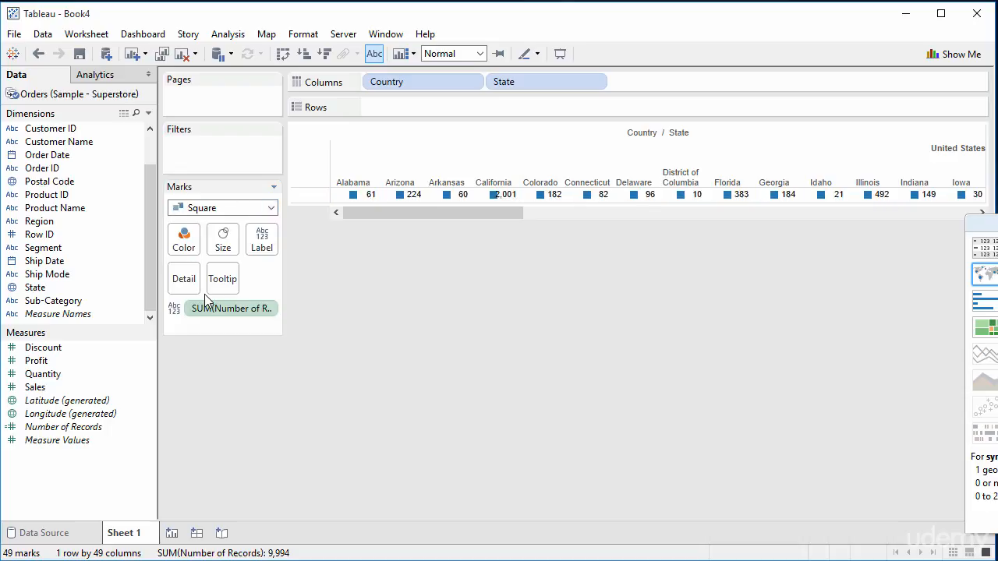
{"action": "left_click", "coordinate": [234, 208]}
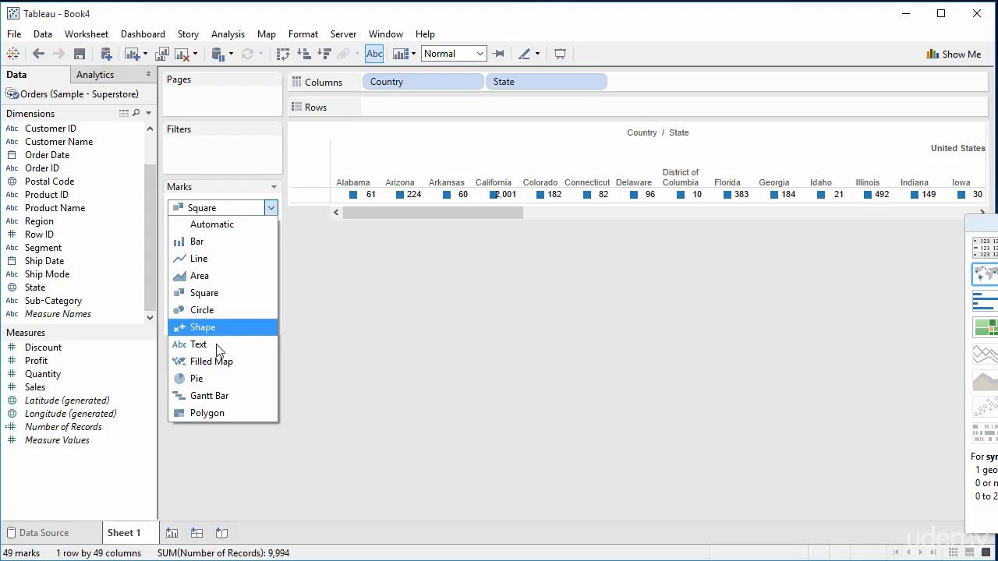
{"action": "left_click", "coordinate": [224, 382]}
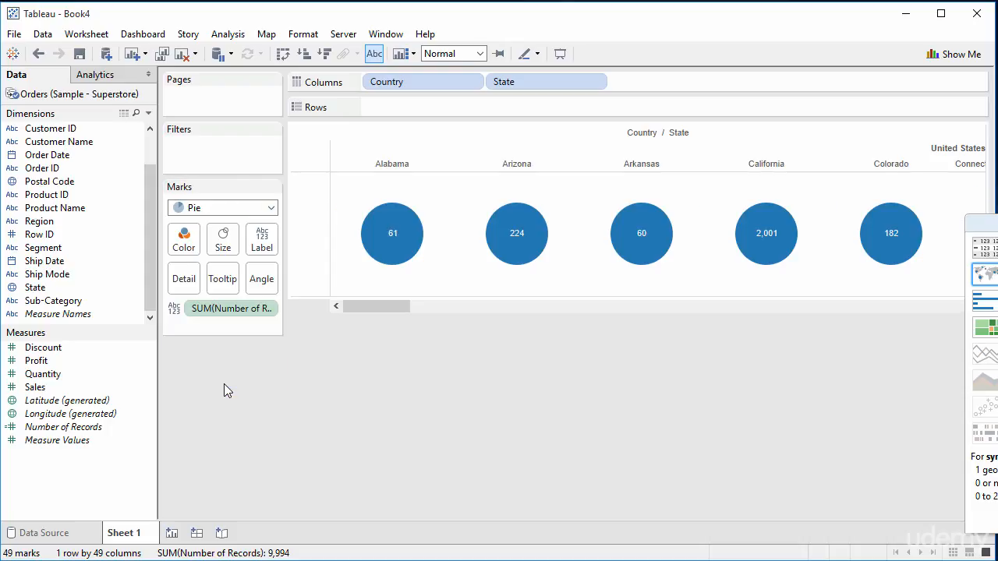
{"action": "mouse_move", "coordinate": [395, 265]}
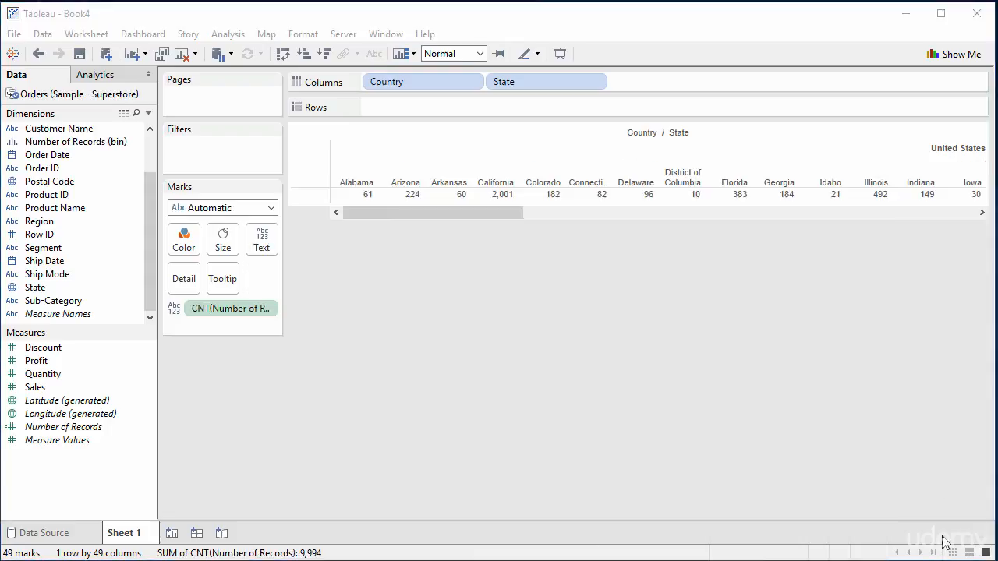
- Bring the floating Show Me window fully into view in the empty area below the state table
{"action": "left_click", "coordinate": [876, 45]}
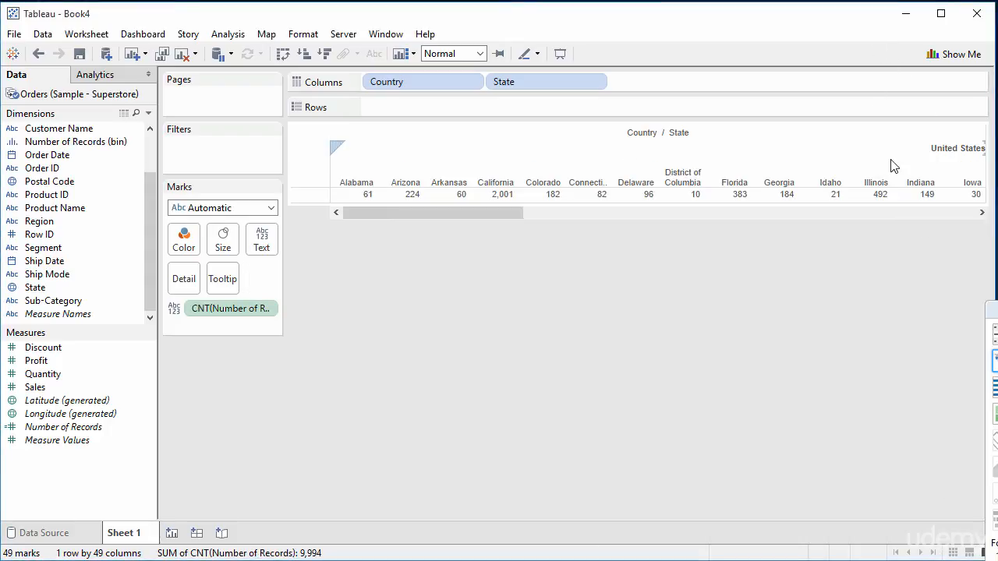
{"action": "left_click_drag", "start_coordinate": [986, 310], "coordinate": [639, 236]}
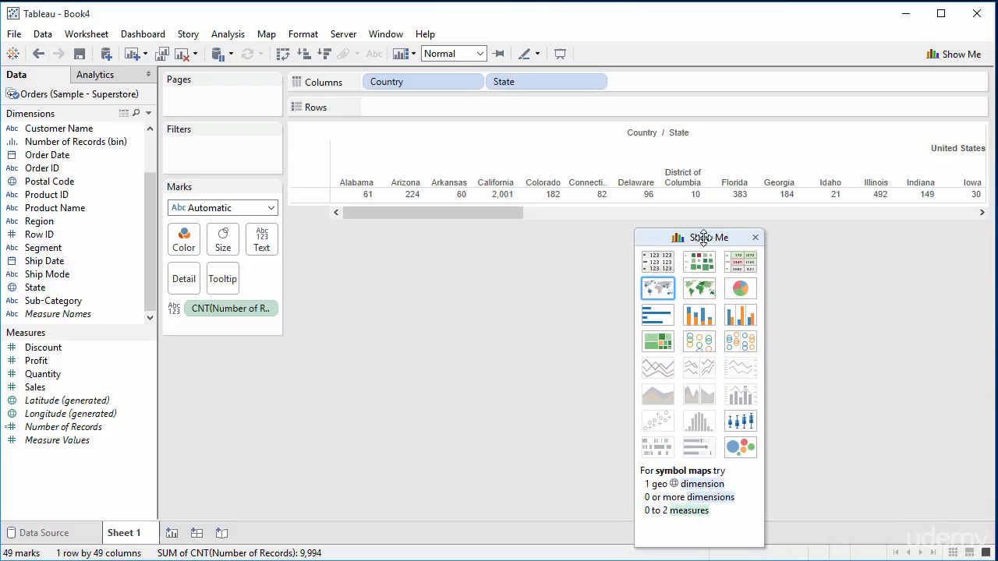
{"action": "left_click_drag", "start_coordinate": [701, 237], "coordinate": [554, 232]}
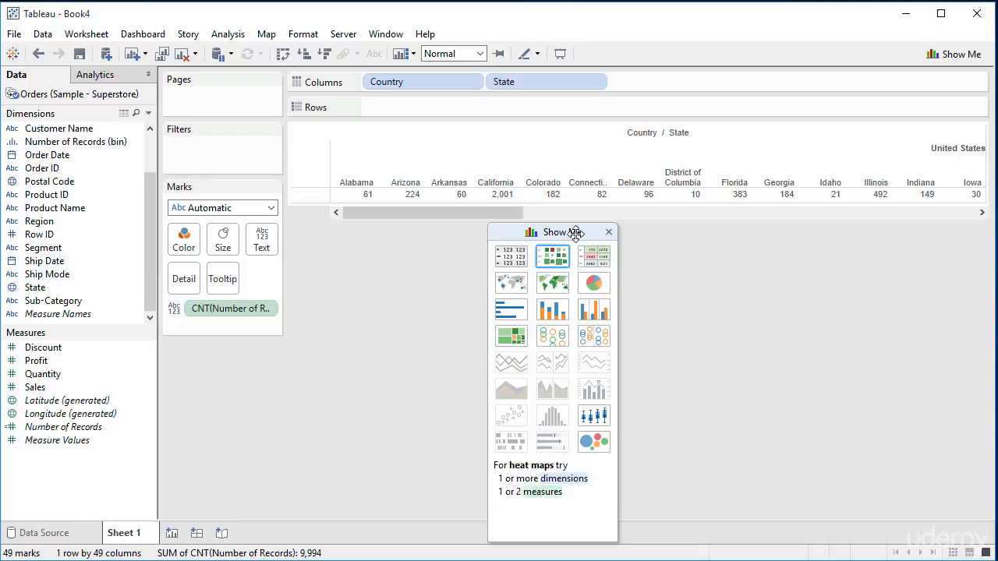
{"action": "left_click_drag", "start_coordinate": [578, 232], "coordinate": [231, 217]}
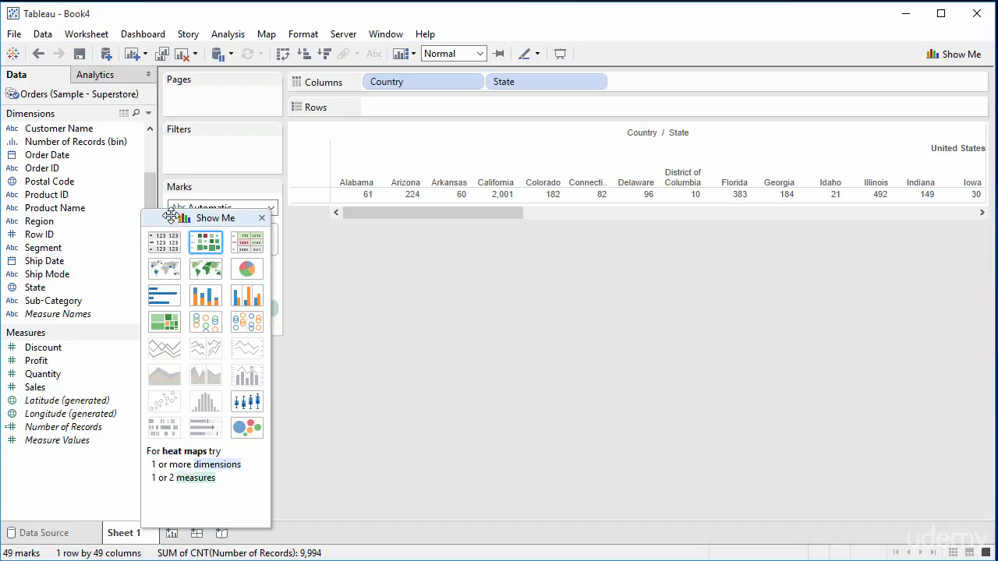
{"action": "left_click_drag", "start_coordinate": [172, 217], "coordinate": [465, 232]}
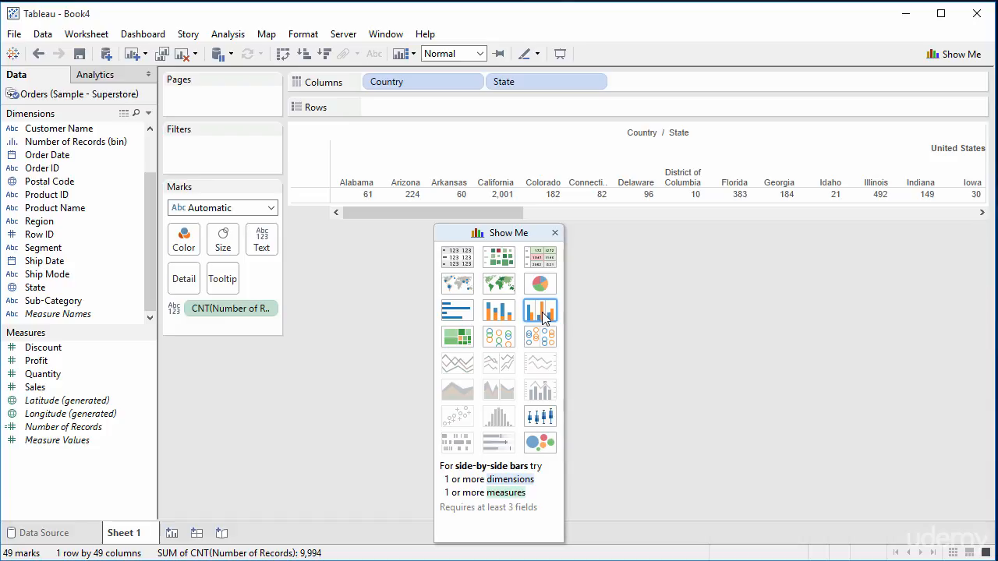
- Convert the state table to a side-by-side bars chart with Show Me, and move the Show Me window clear of the chart
{"action": "left_click", "coordinate": [544, 316]}
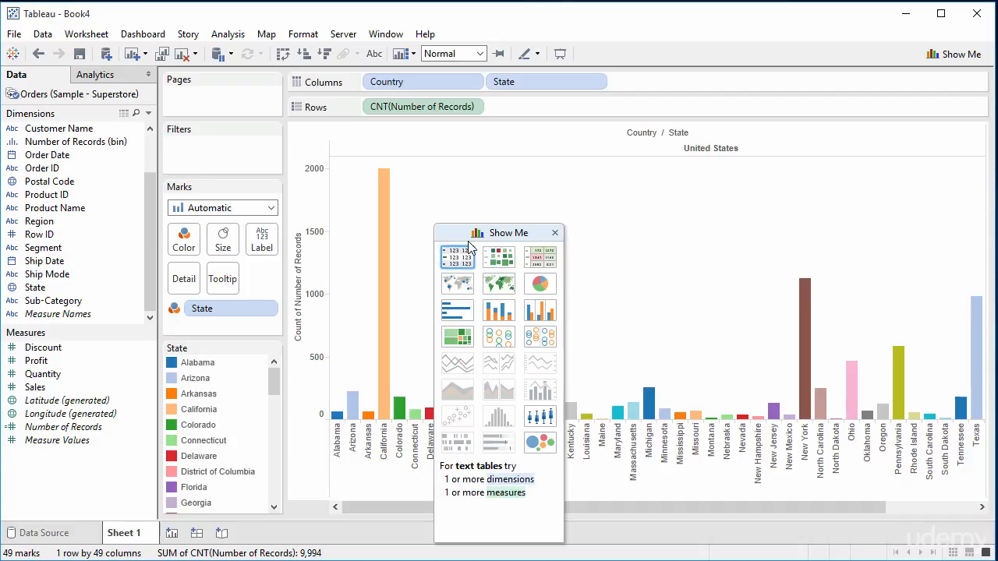
{"action": "left_click_drag", "start_coordinate": [461, 231], "coordinate": [19, 196]}
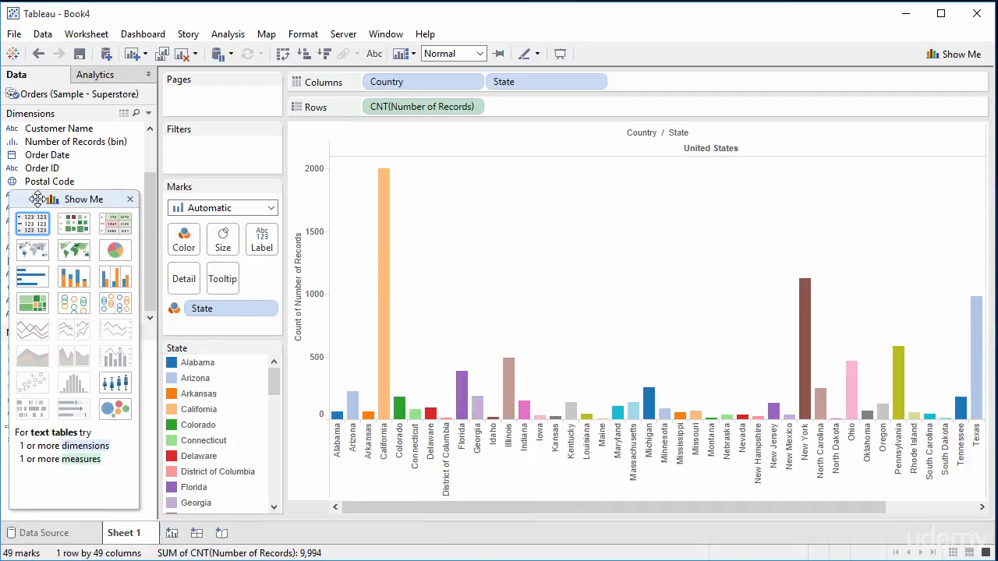
{"action": "left_click_drag", "start_coordinate": [633, 502], "coordinate": [892, 506]}
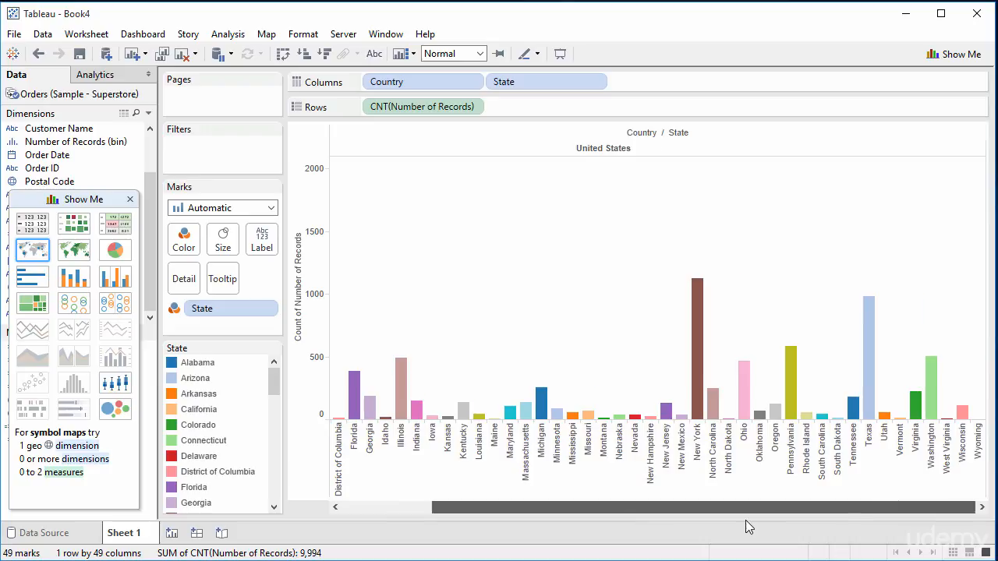
{"action": "left_click_drag", "start_coordinate": [745, 507], "coordinate": [648, 506]}
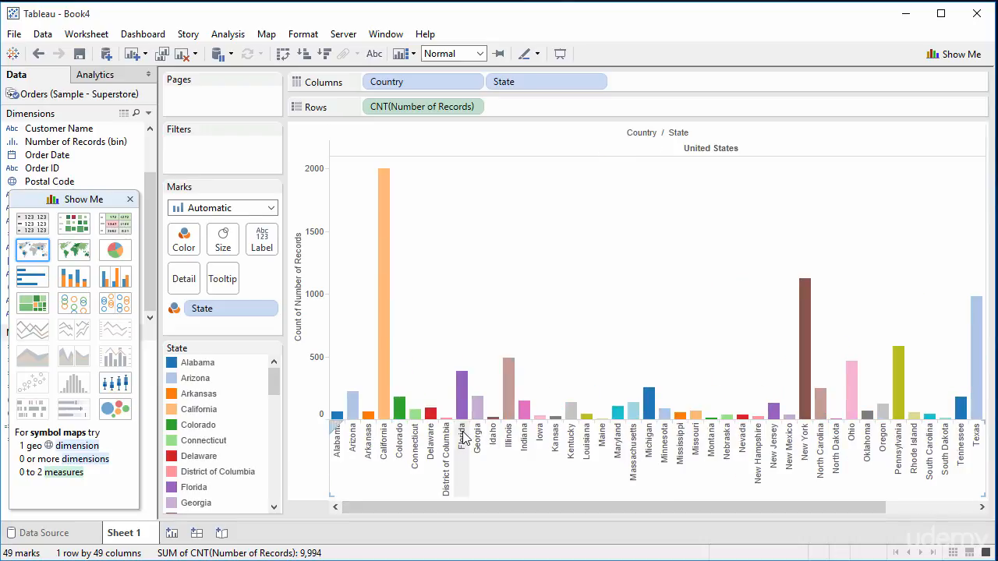
{"action": "mouse_move", "coordinate": [460, 409]}
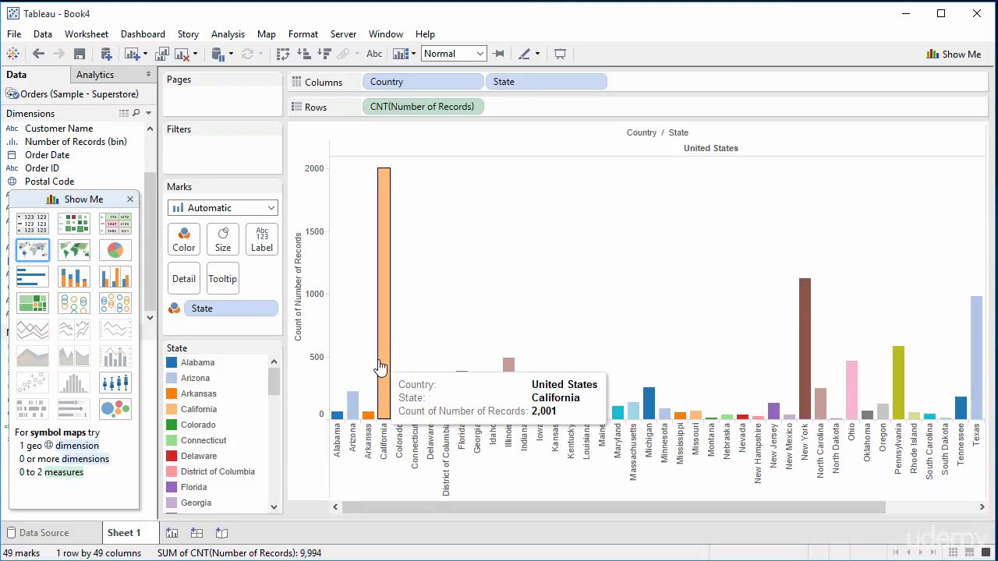
- Examine the record counts of individual states such as Michigan, New Jersey and New York in the side-by-side bars chart
{"action": "mouse_move", "coordinate": [630, 409]}
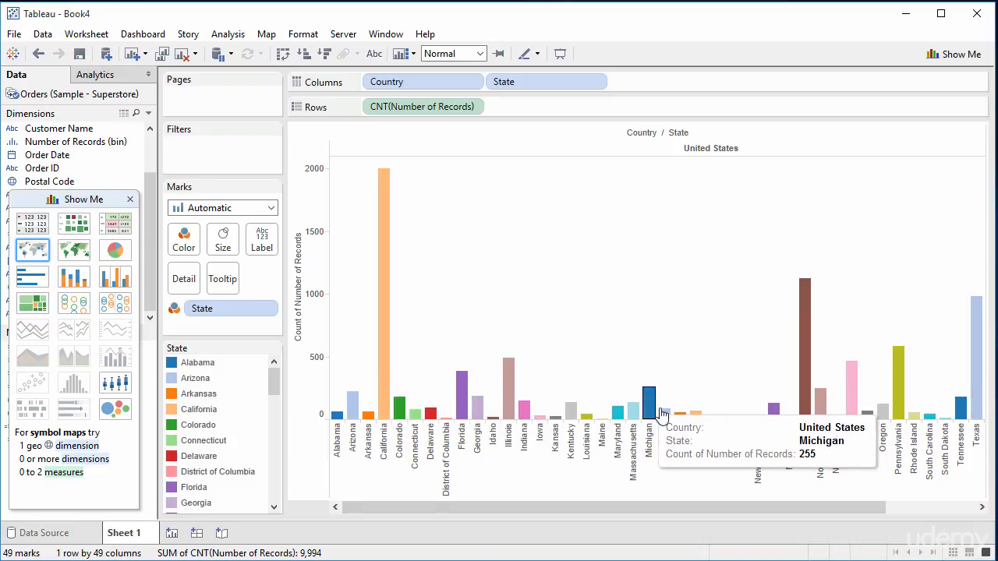
{"action": "mouse_move", "coordinate": [762, 423]}
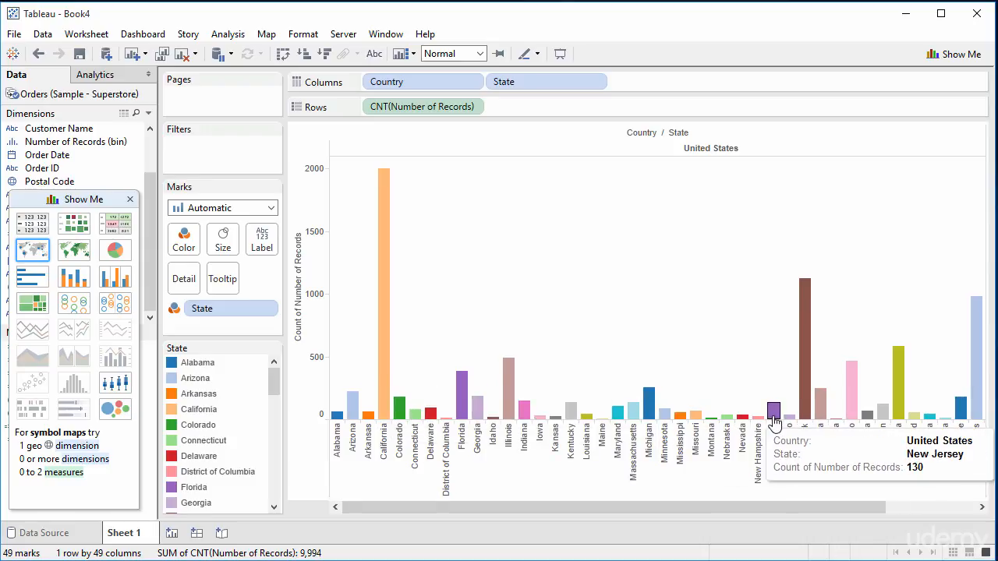
{"action": "mouse_move", "coordinate": [801, 412]}
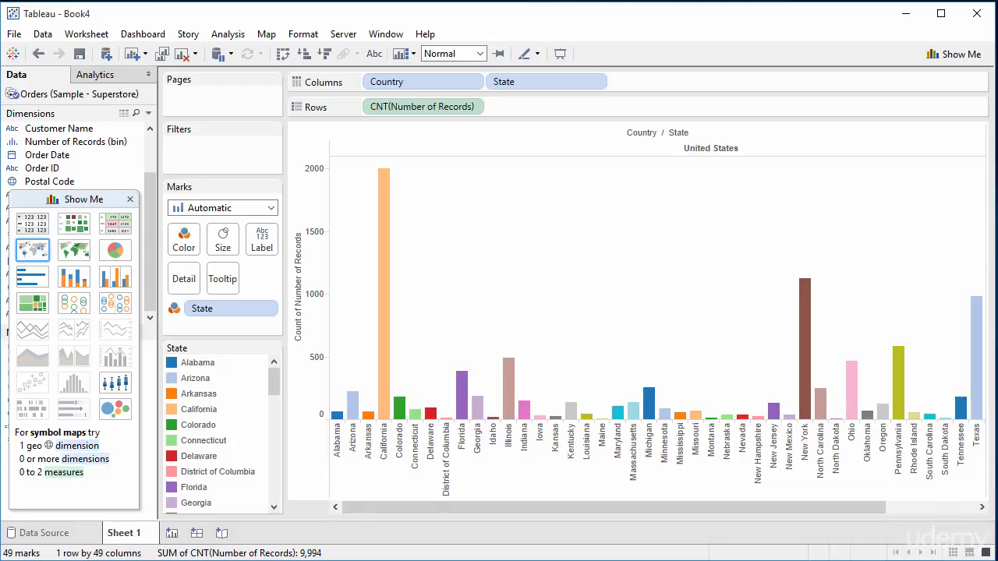
{"action": "mouse_move", "coordinate": [827, 503]}
{"action": "left_mouse_down"}
{"action": "mouse_move", "coordinate": [927, 503]}
{"action": "mouse_move", "coordinate": [822, 506]}
{"action": "left_mouse_up"}
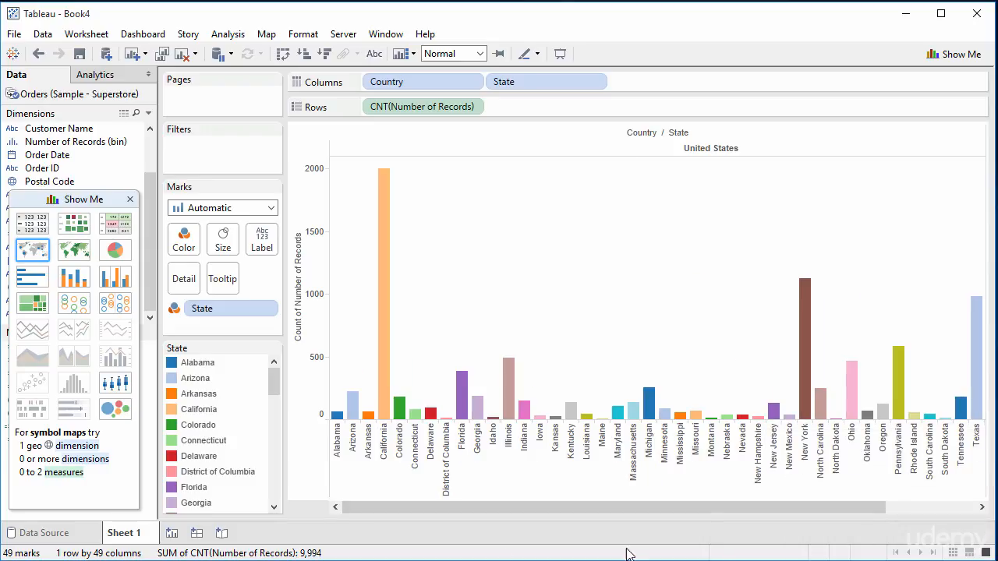
- Convert the view to a pie chart with Show Me and enlarge it in height and width to inspect the state slices
{"action": "left_click", "coordinate": [105, 254]}
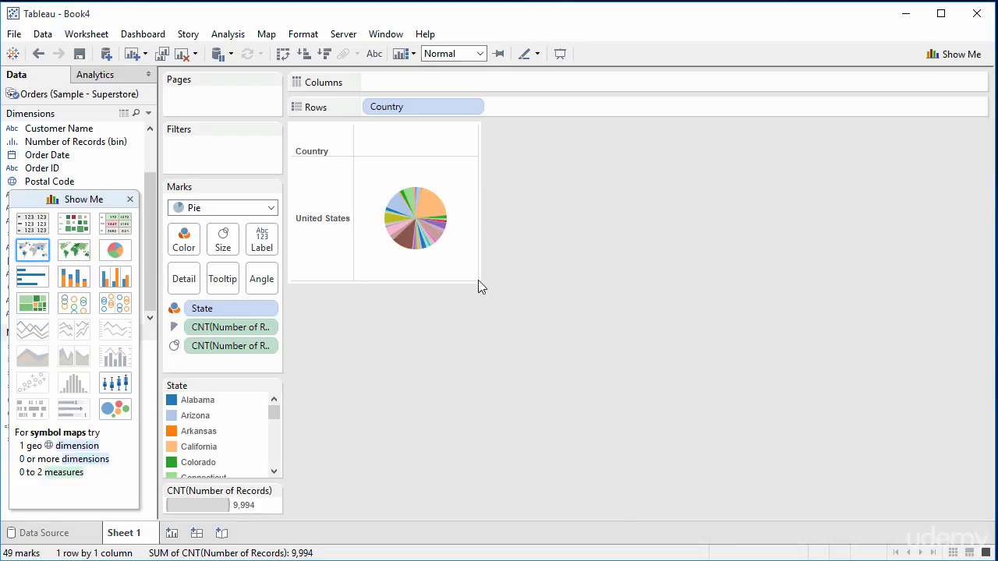
{"action": "left_click_drag", "start_coordinate": [478, 282], "coordinate": [464, 499]}
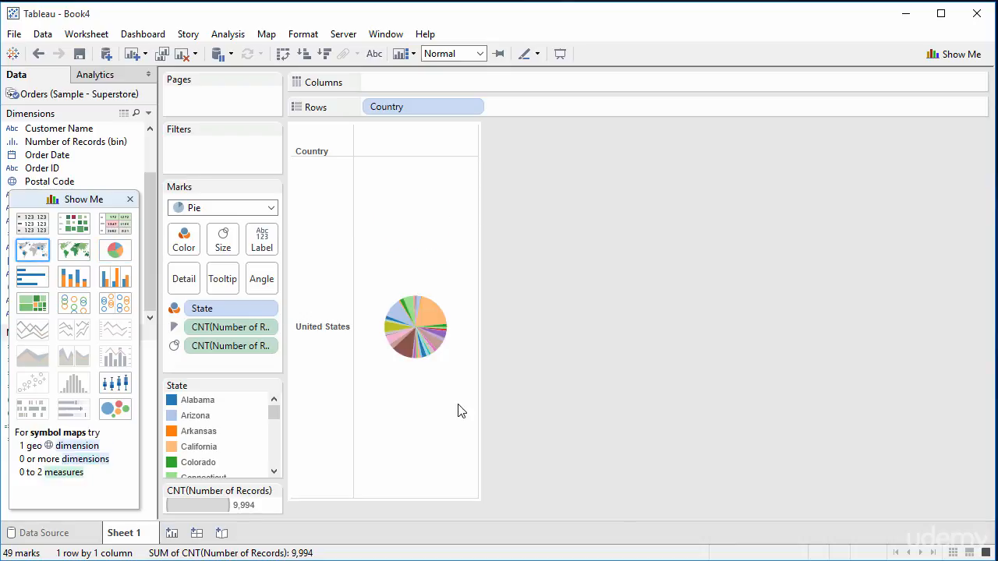
{"action": "left_click_drag", "start_coordinate": [477, 313], "coordinate": [882, 325]}
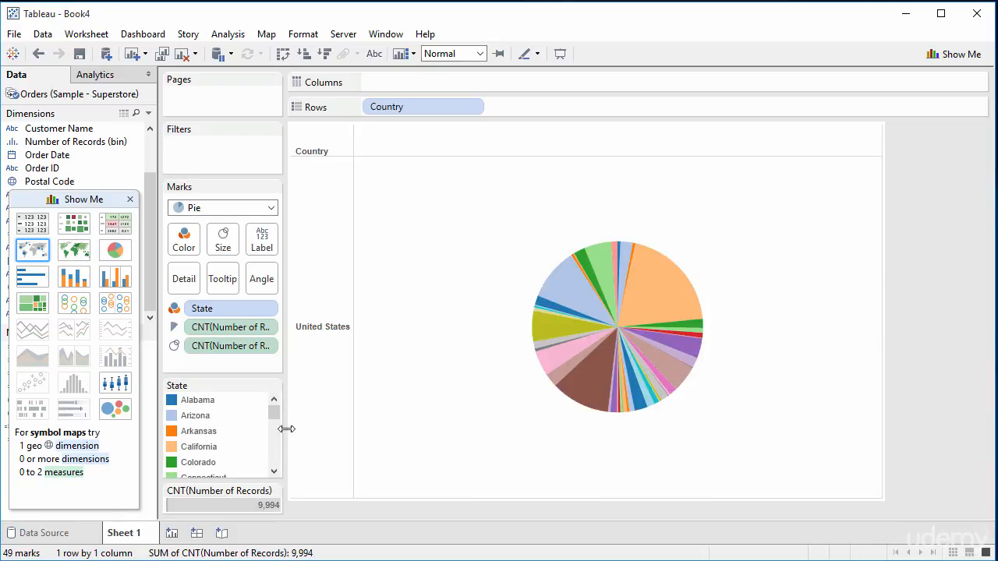
{"action": "mouse_move", "coordinate": [276, 416]}
{"action": "left_mouse_down"}
{"action": "mouse_move", "coordinate": [276, 475]}
{"action": "mouse_move", "coordinate": [274, 411]}
{"action": "left_mouse_up"}
{"action": "mouse_move", "coordinate": [621, 296]}
- Try the treemap with Show Me, and compare circle views against side-by-side bars for the state record counts
{"action": "left_click", "coordinate": [33, 303]}
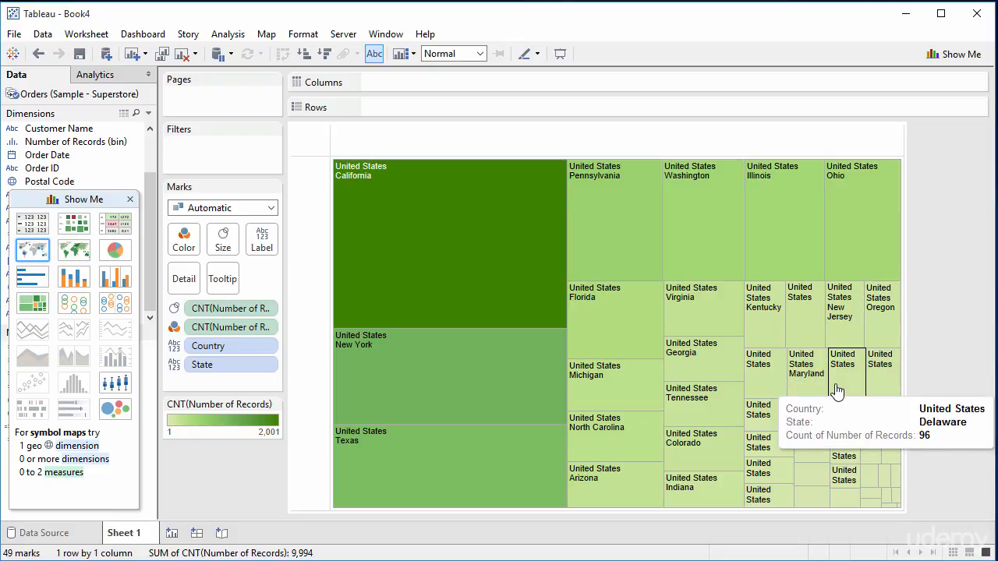
{"action": "left_click", "coordinate": [75, 304]}
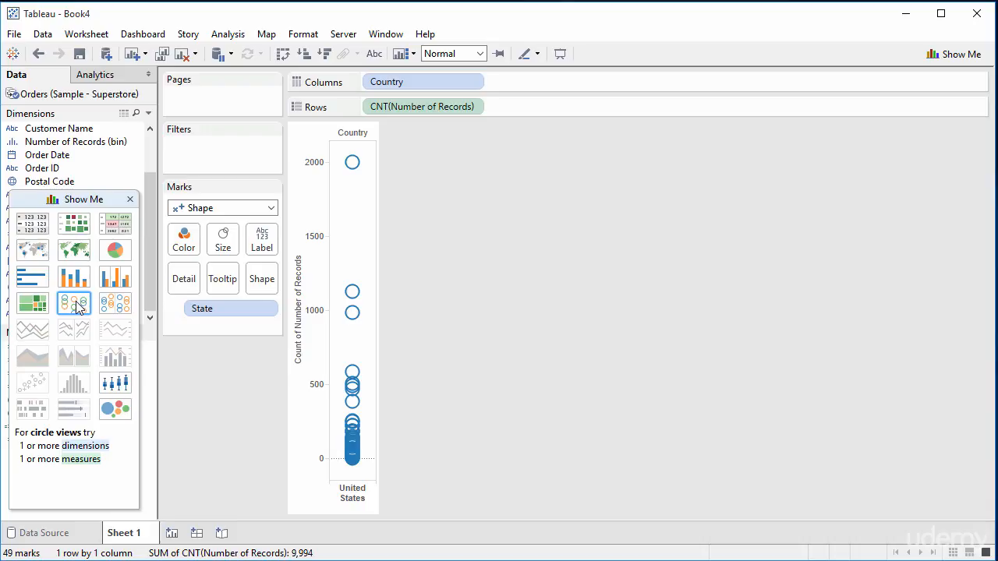
{"action": "left_click", "coordinate": [113, 285]}
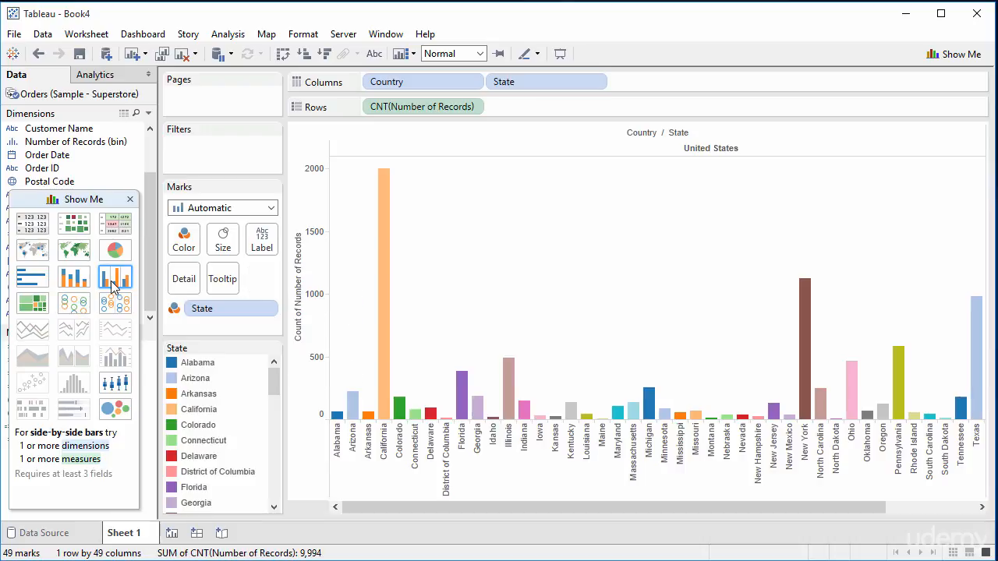
{"action": "left_click", "coordinate": [75, 303]}
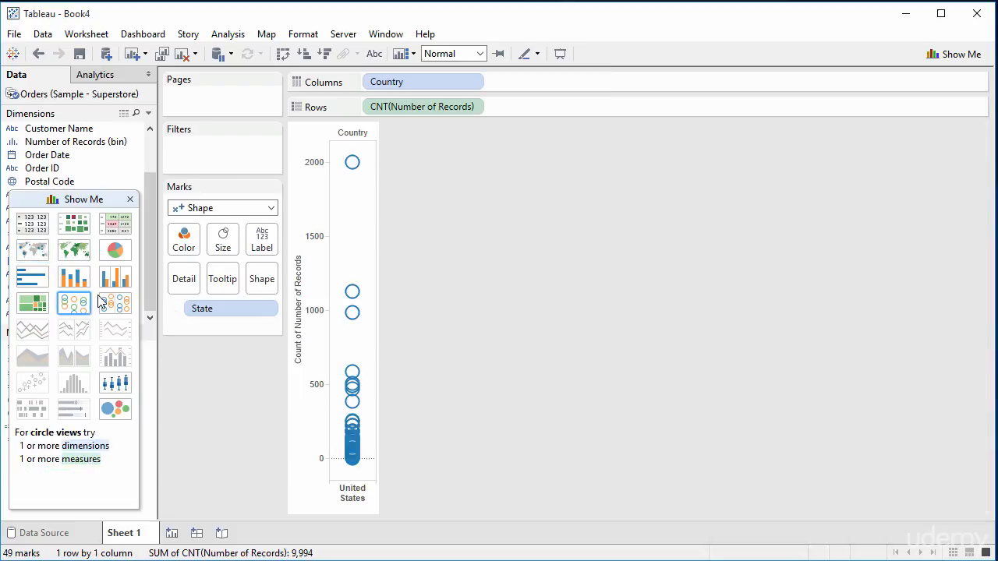
{"action": "mouse_move", "coordinate": [353, 173]}
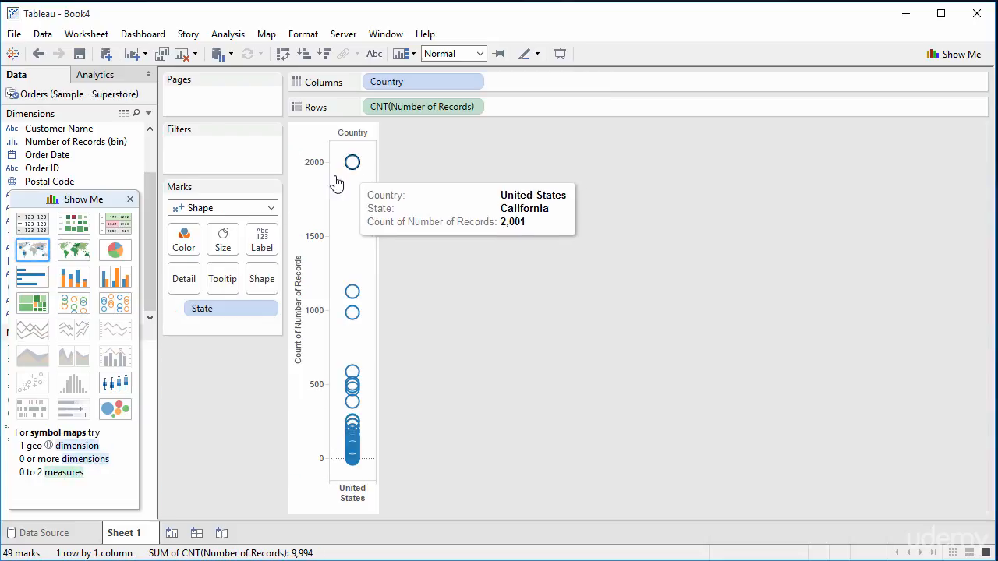
- Compare side-by-side circles with side-by-side bars in Show Me, and try packed bubbles for the states
{"action": "left_click", "coordinate": [127, 306]}
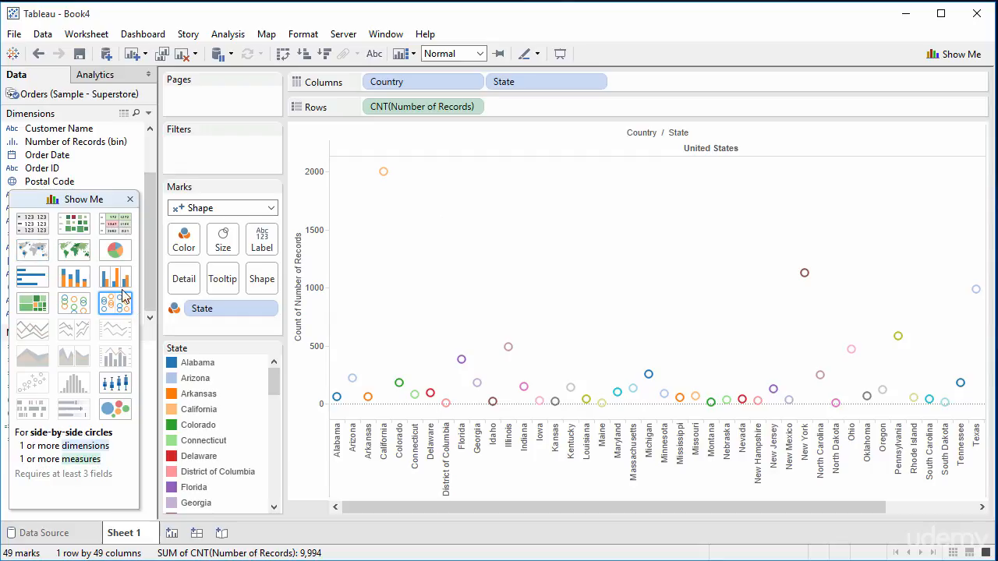
{"action": "left_click", "coordinate": [122, 286]}
{"action": "left_click", "coordinate": [122, 307]}
{"action": "left_click", "coordinate": [115, 408]}
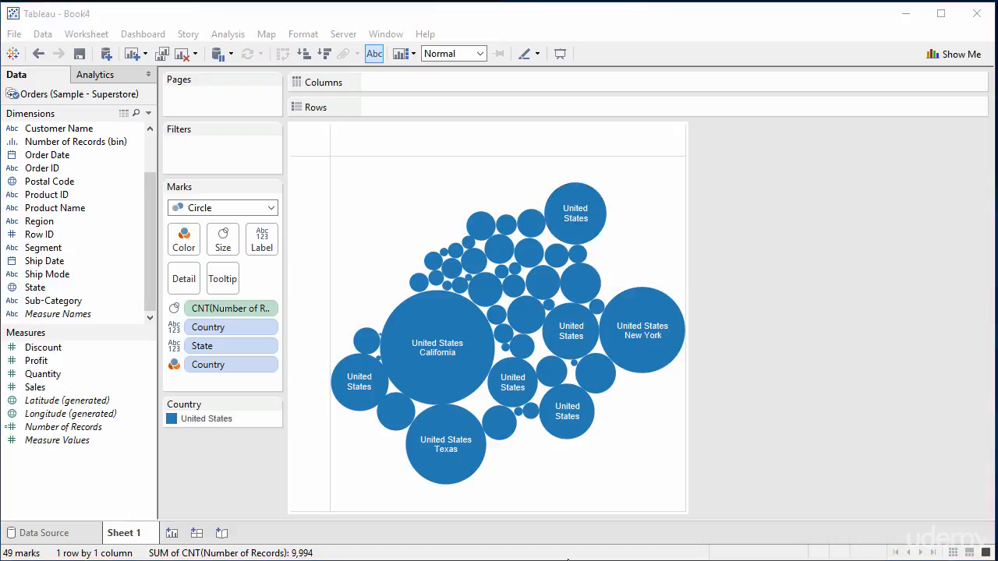
{"action": "left_click", "coordinate": [549, 556]}
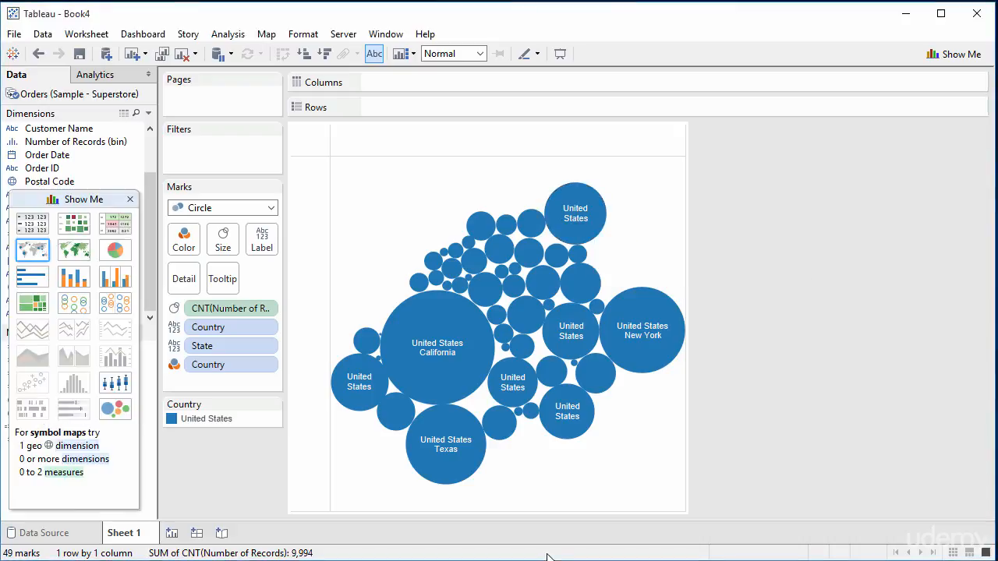
- Try the highlight table and heat map with Show Me, and return the view to a text table
{"action": "left_click", "coordinate": [116, 227]}
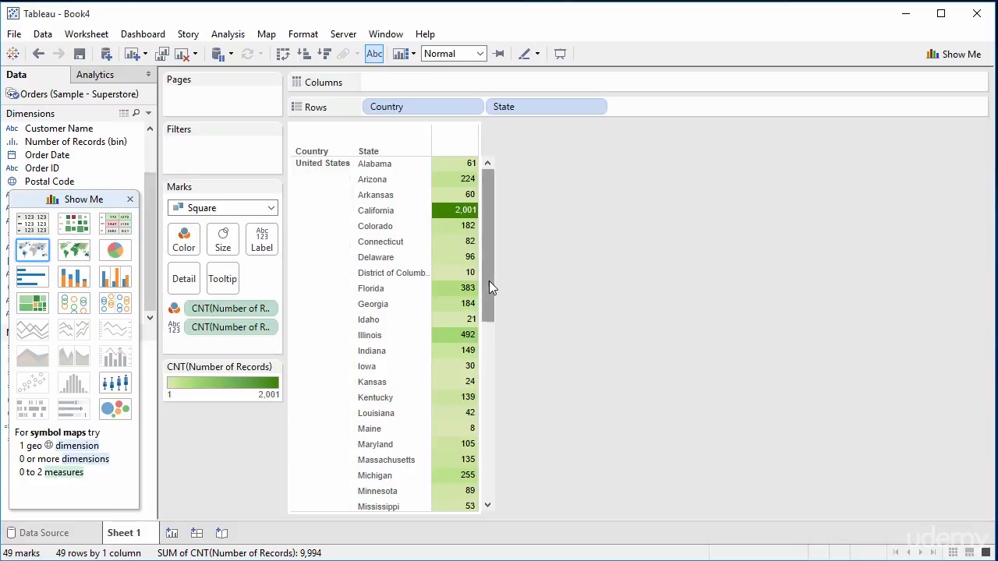
{"action": "left_click_drag", "start_coordinate": [488, 281], "coordinate": [486, 167]}
{"action": "left_click", "coordinate": [66, 226]}
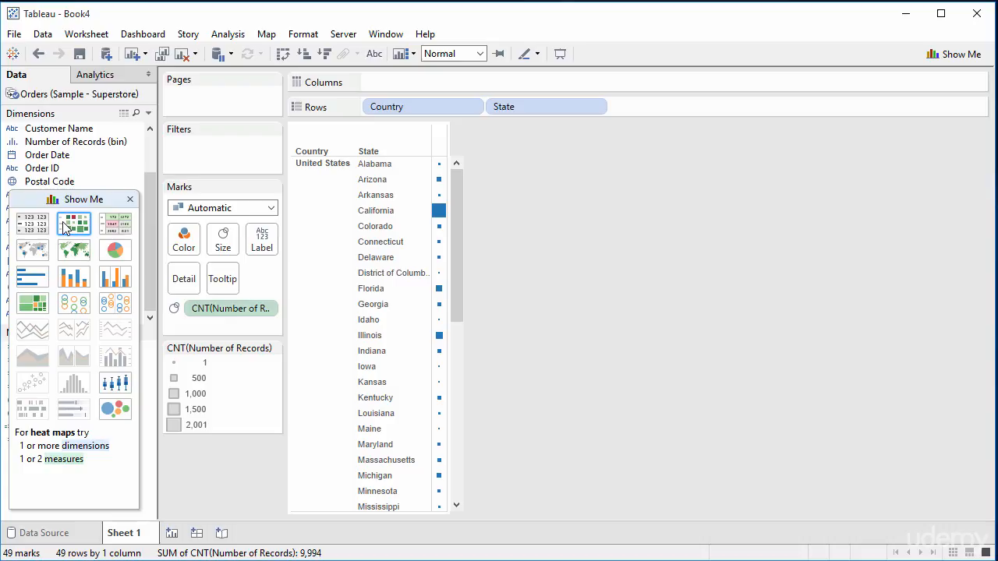
{"action": "left_click_drag", "start_coordinate": [453, 298], "coordinate": [456, 168]}
{"action": "left_click", "coordinate": [37, 226]}
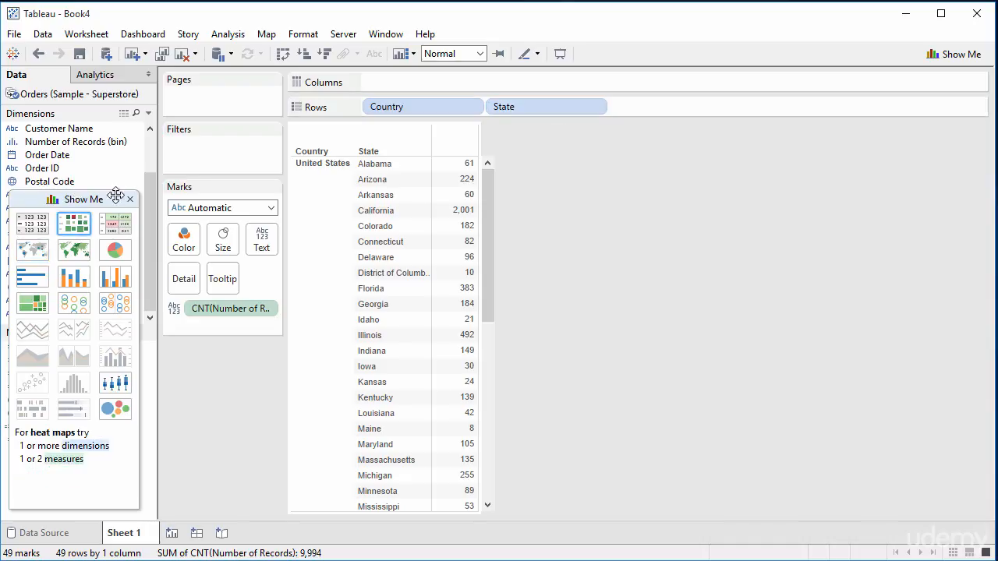
- Move the Show Me window beside the table and try side-by-side bars, circle views and treemap, ending on side-by-side circles
{"action": "left_click_drag", "start_coordinate": [115, 194], "coordinate": [794, 175]}
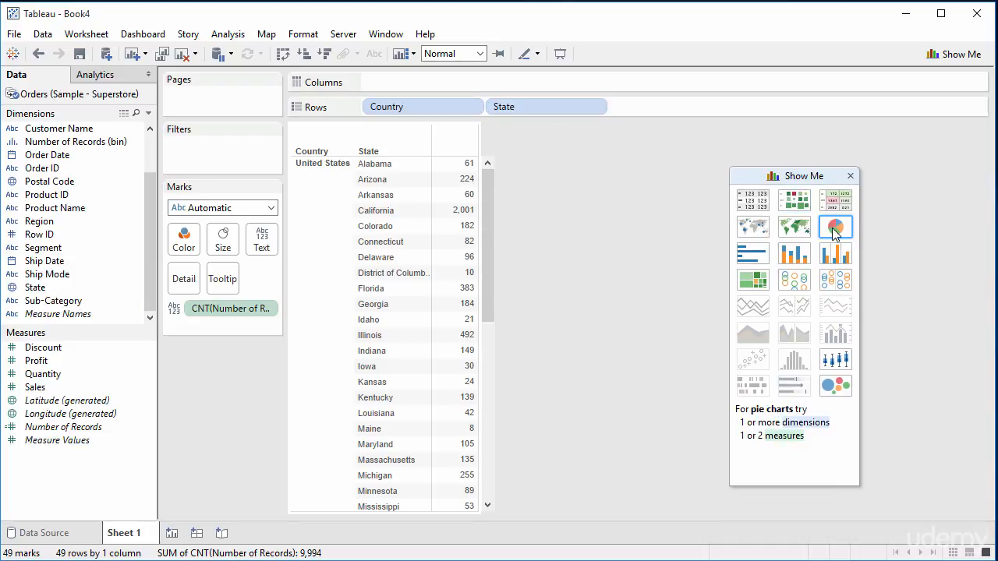
{"action": "left_click", "coordinate": [829, 257]}
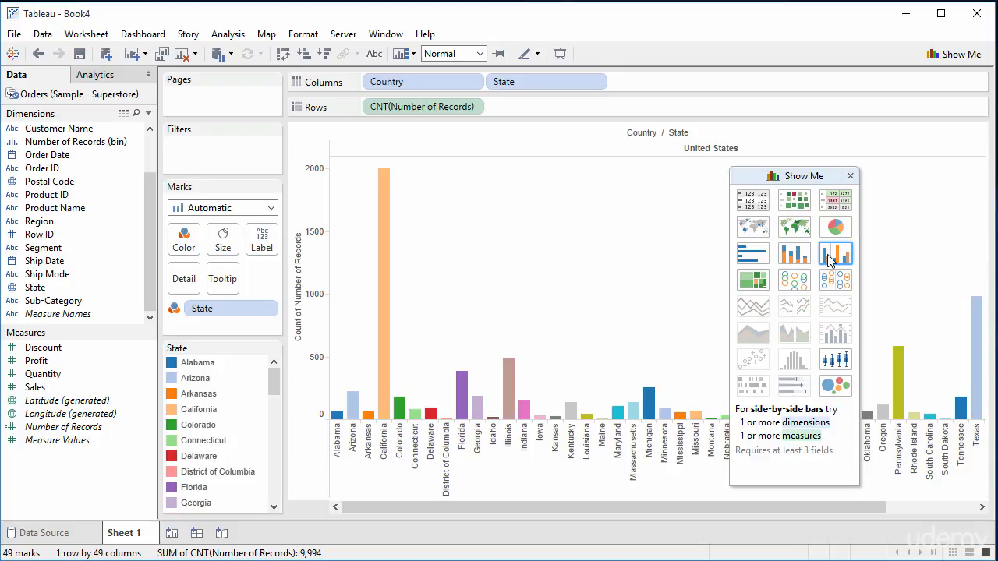
{"action": "left_click", "coordinate": [834, 280]}
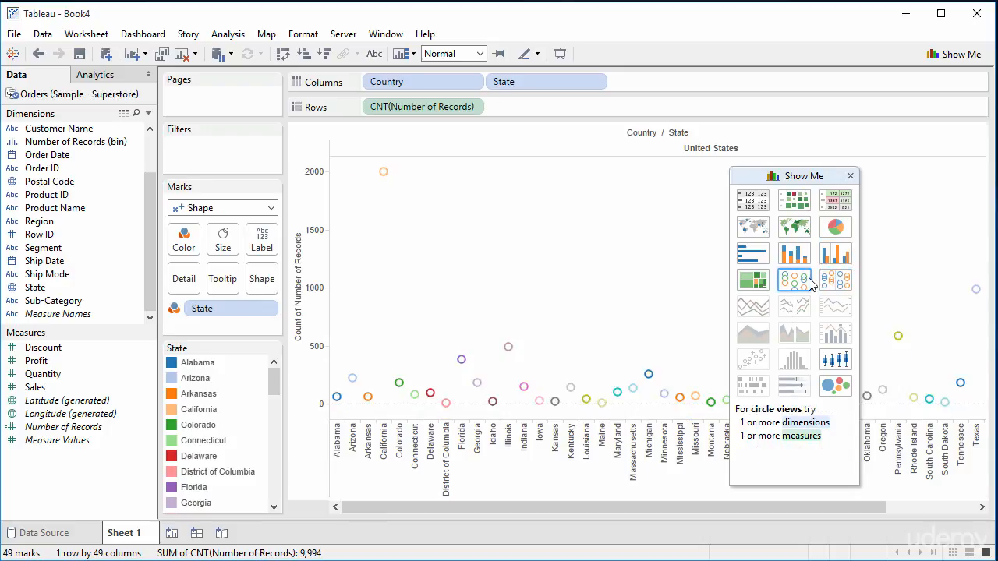
{"action": "left_click", "coordinate": [809, 284]}
{"action": "left_click", "coordinate": [761, 289]}
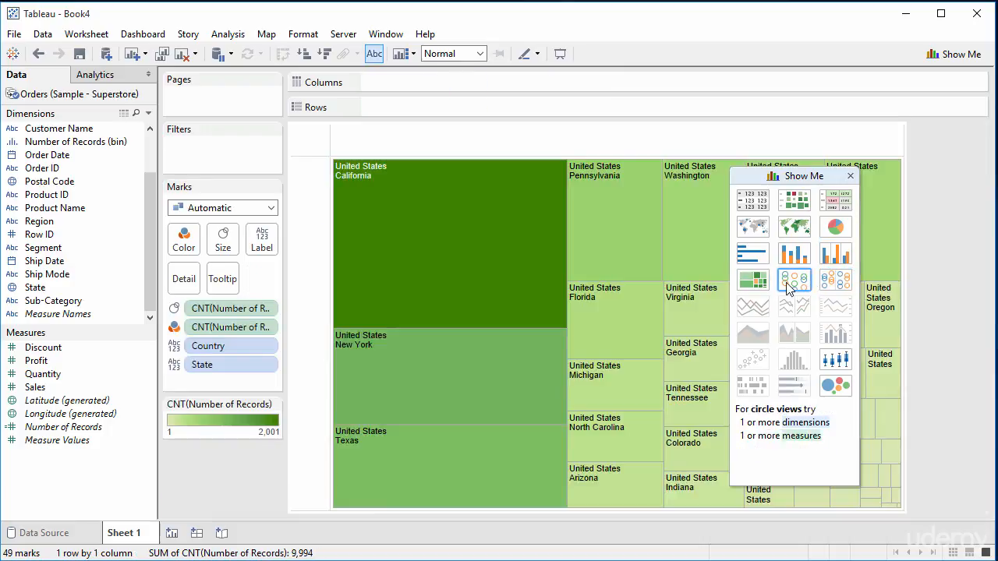
{"action": "left_click", "coordinate": [789, 288]}
{"action": "left_click", "coordinate": [832, 283]}
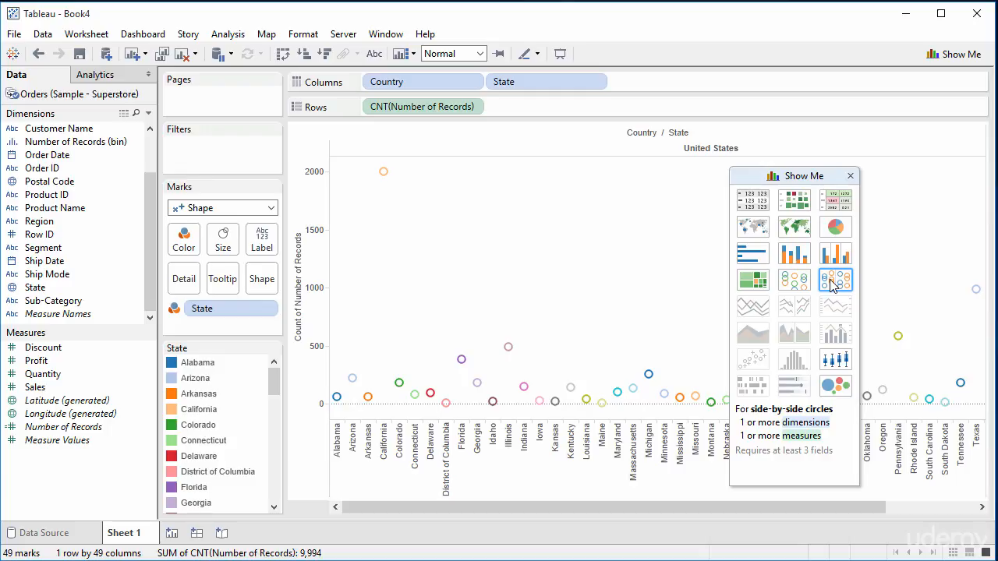
- Clear the sheet by removing Country, Number of Records and State, and reset the mark type to Automatic
{"action": "left_click_drag", "start_coordinate": [413, 82], "coordinate": [78, 214]}
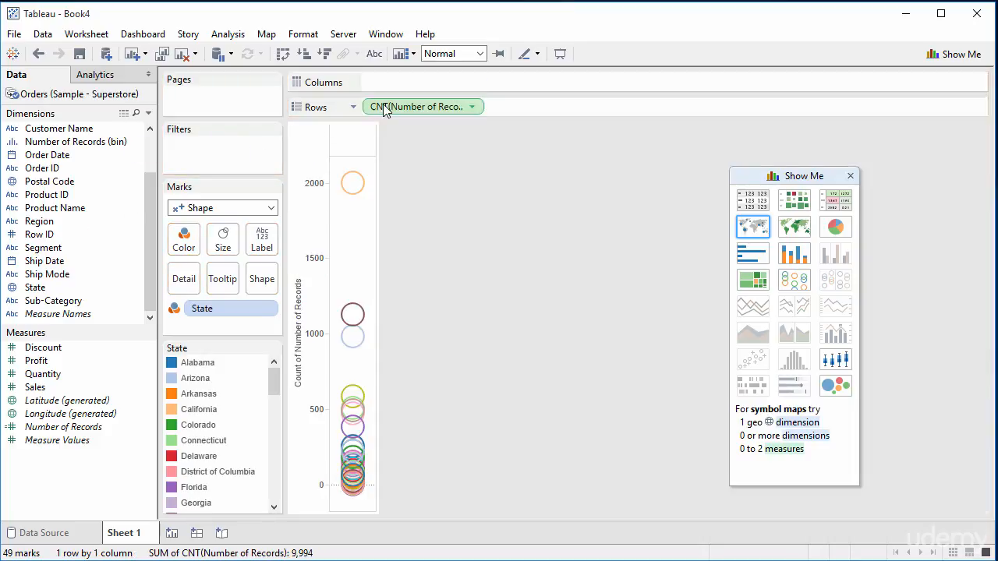
{"action": "left_click_drag", "start_coordinate": [383, 107], "coordinate": [27, 238]}
{"action": "left_click", "coordinate": [271, 207]}
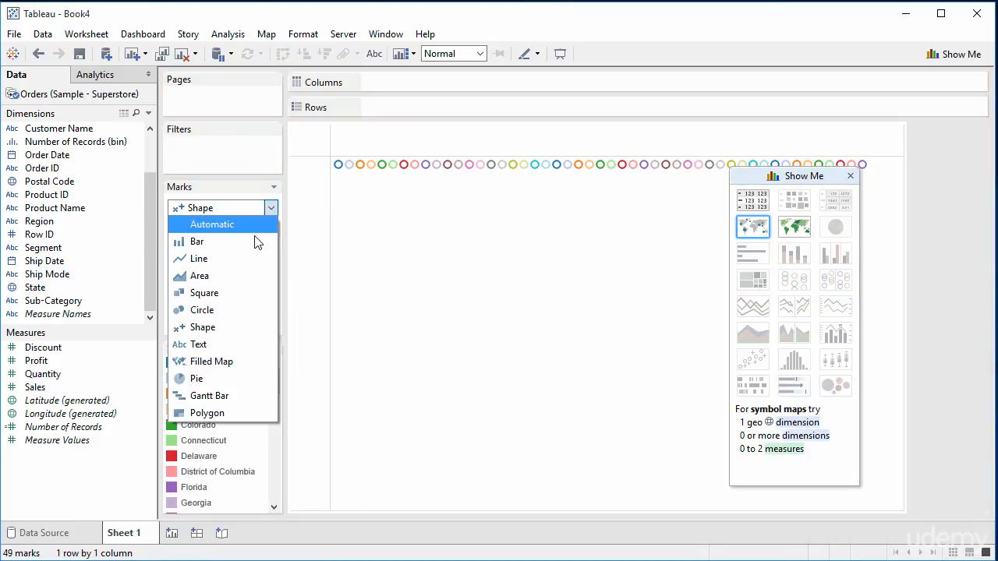
{"action": "left_click", "coordinate": [243, 225]}
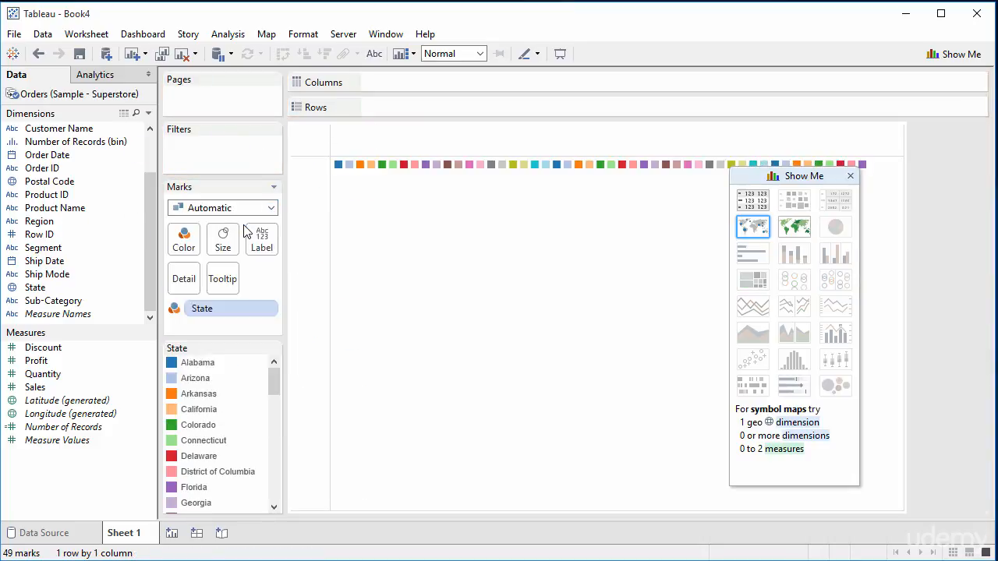
{"action": "left_click_drag", "start_coordinate": [209, 312], "coordinate": [112, 274]}
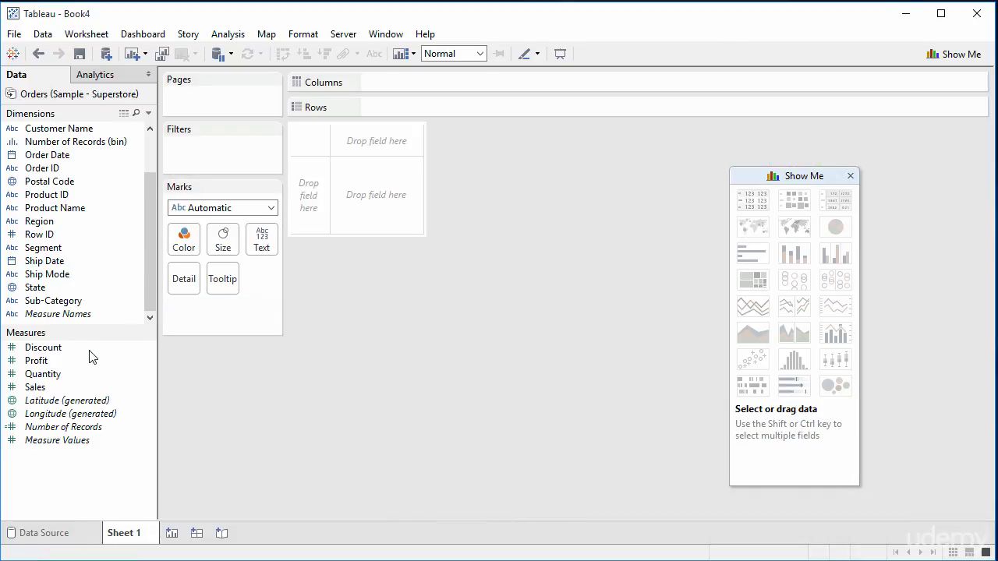
- Build a side-by-side bars chart of Number of Records with Country and State on columns
{"action": "left_click_drag", "start_coordinate": [68, 426], "coordinate": [379, 176]}
{"action": "scroll", "coordinate": [148, 143], "scroll_direction": "up", "scroll_amount": 2}
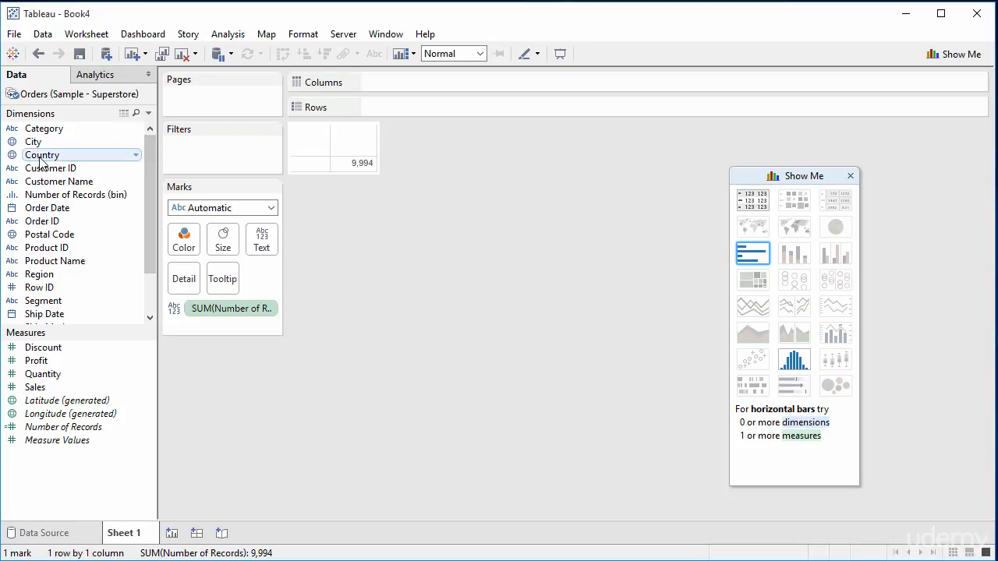
{"action": "left_click_drag", "start_coordinate": [42, 154], "coordinate": [378, 81]}
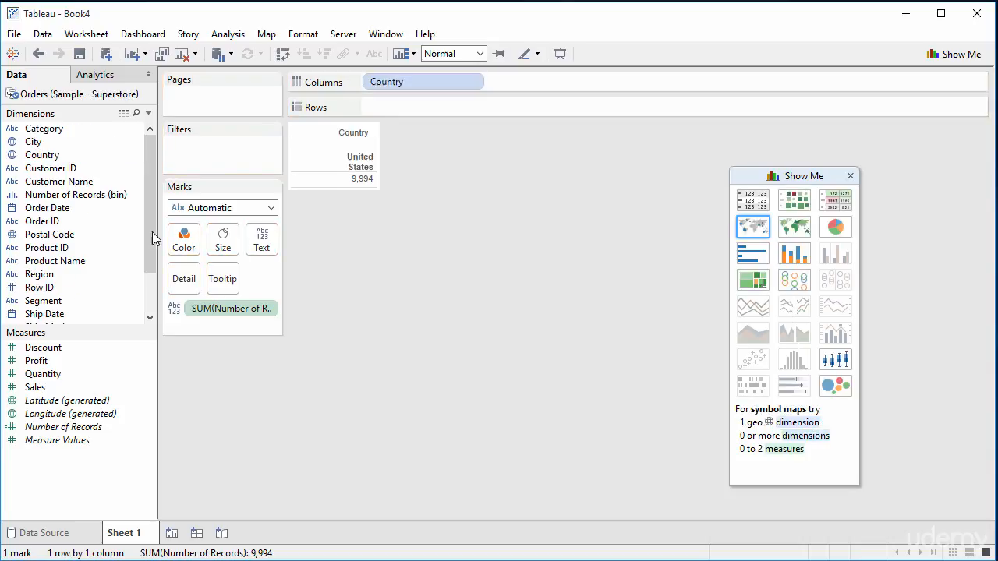
{"action": "scroll", "coordinate": [143, 299], "scroll_direction": "down", "scroll_amount": 3}
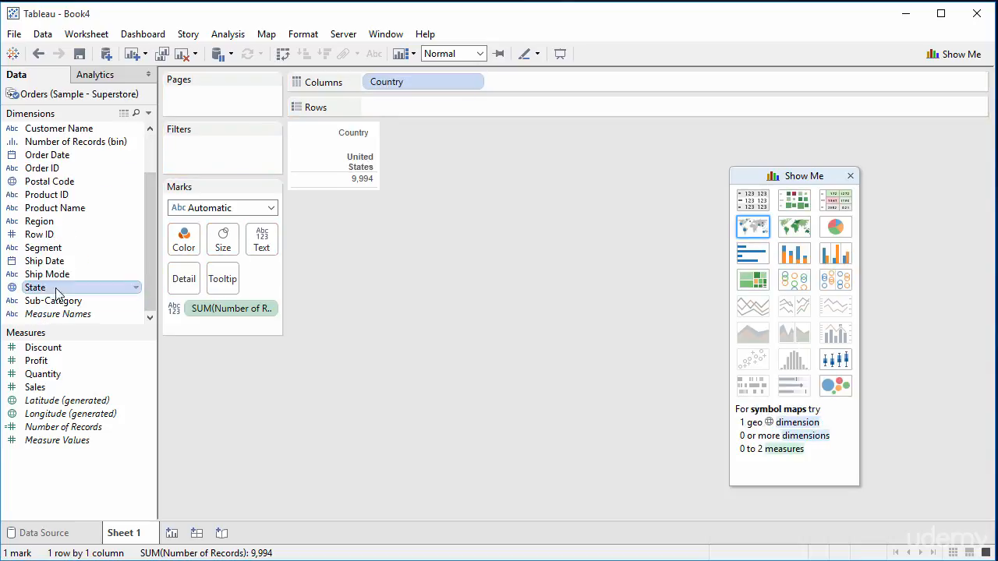
{"action": "left_click_drag", "start_coordinate": [57, 288], "coordinate": [511, 78]}
{"action": "left_click", "coordinate": [848, 257]}
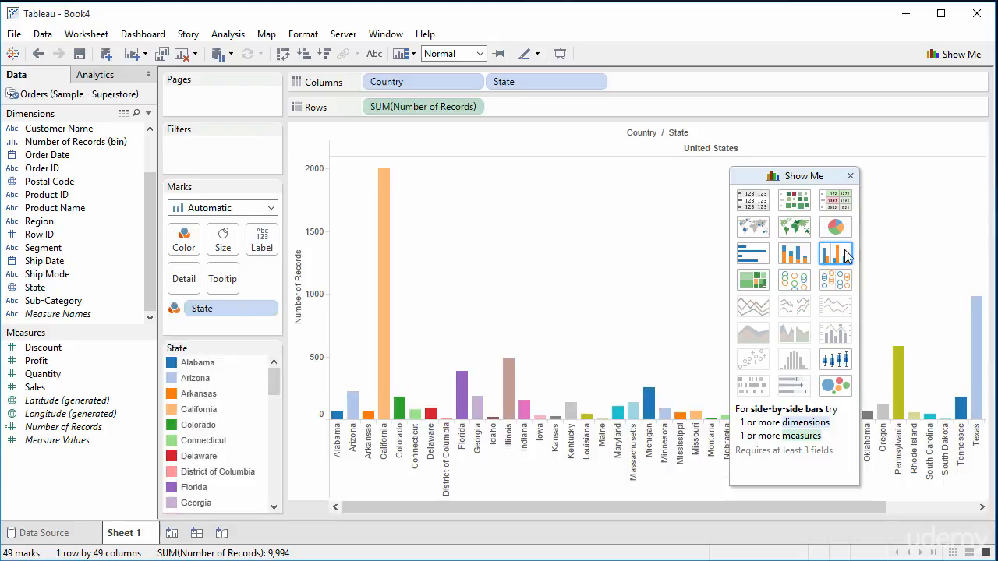